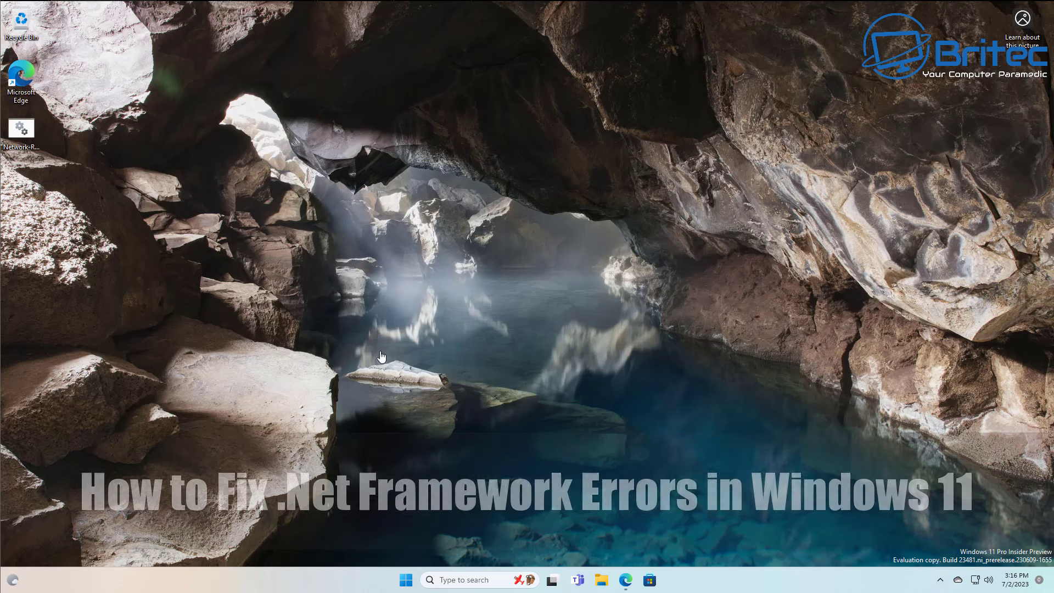
# Open Control Panel and bring up the list of installed programs.
pyautogui.click(406, 579)
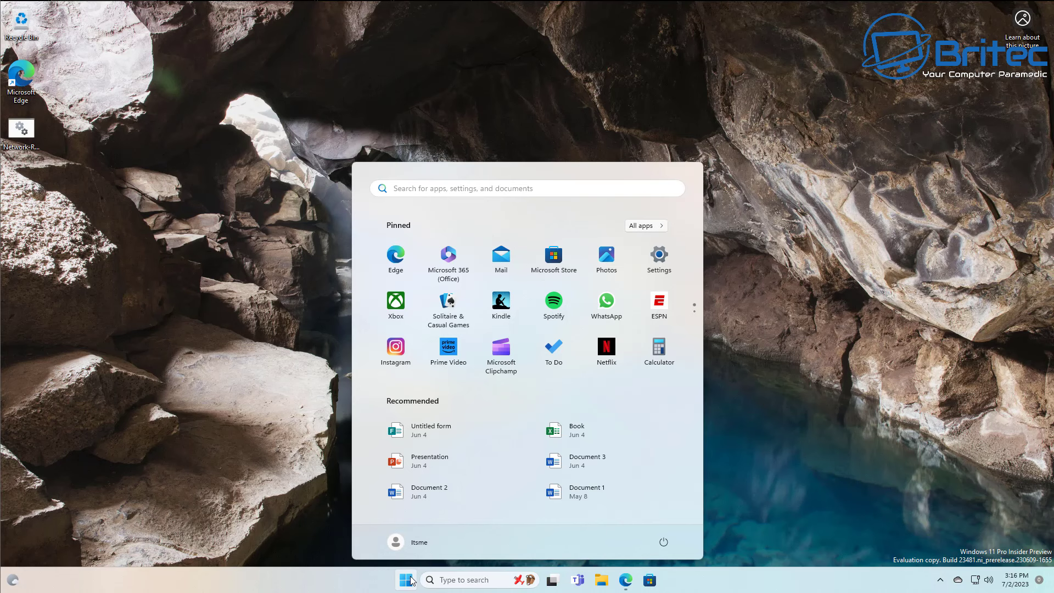
pyautogui.write('c')
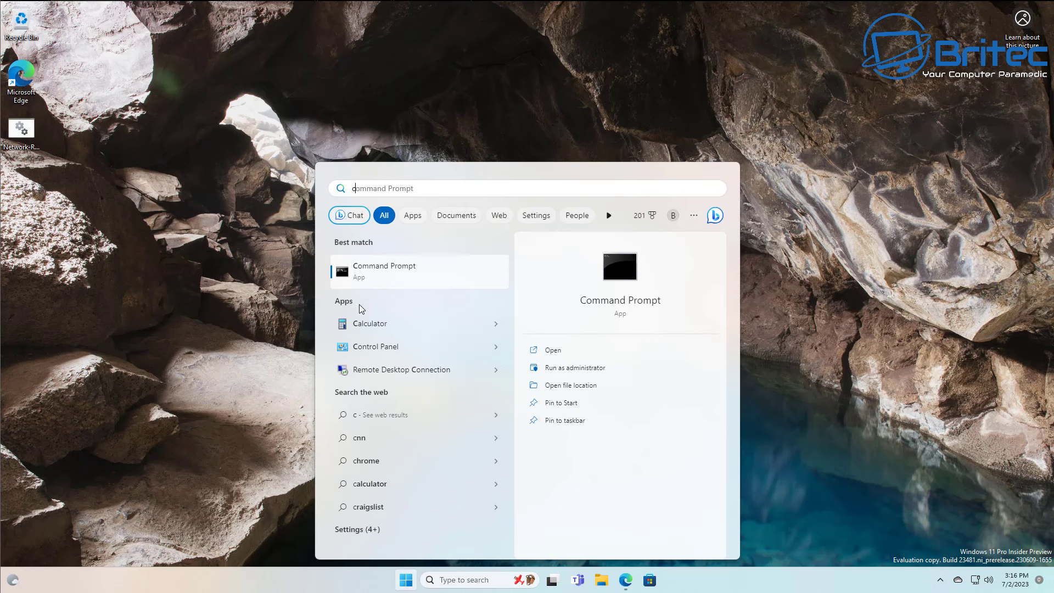
pyautogui.click(373, 348)
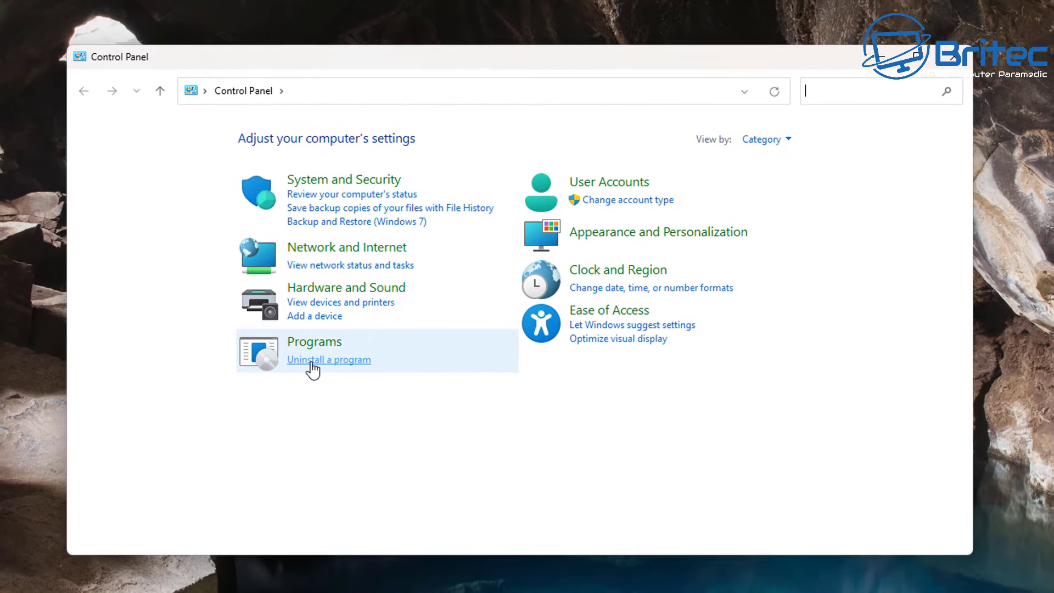
pyautogui.click(392, 328)
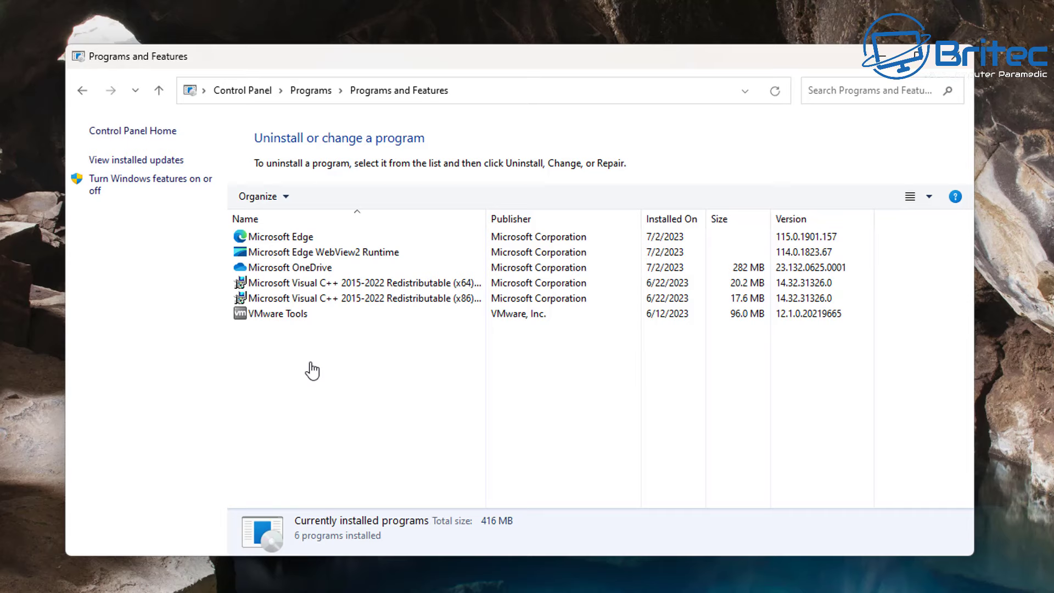
# Inspect the x86 and x64 Microsoft Visual C++ 2015-2022 Redistributable entries, and close Programs and Features.
pyautogui.click(358, 301)
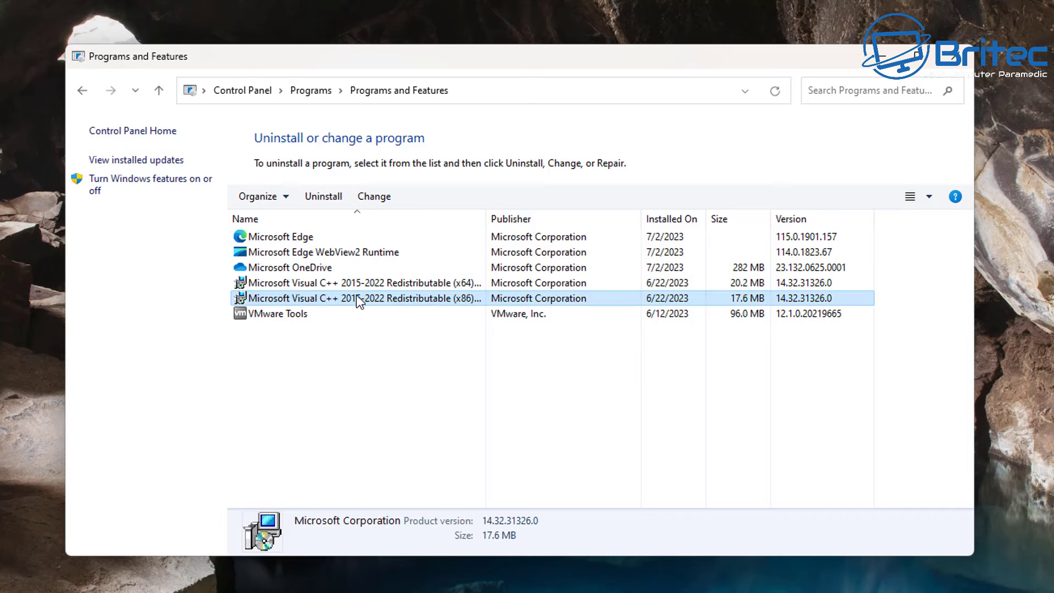
pyautogui.click(357, 281)
pyautogui.click(358, 299)
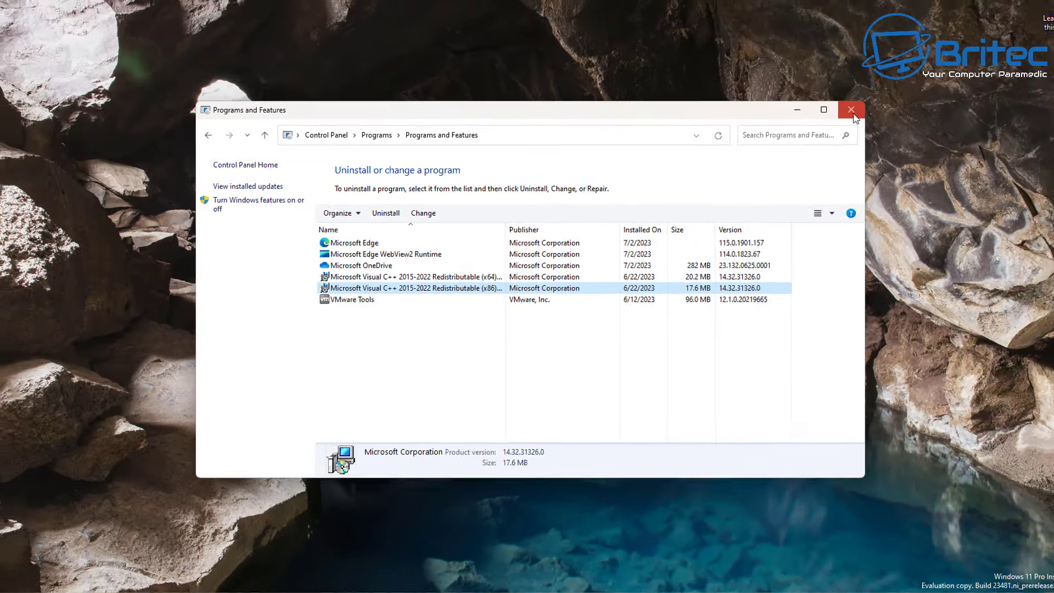
pyautogui.click(965, 58)
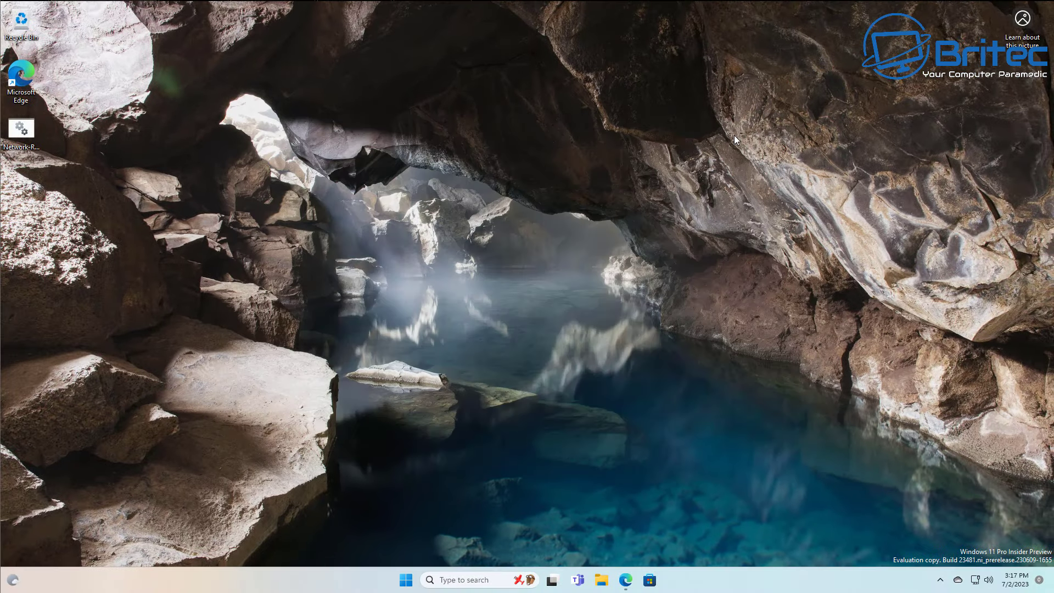
# Switch to Microsoft Edge and download the Microsoft .NET Framework Repair Tool from its Microsoft support page.
pyautogui.click(626, 580)
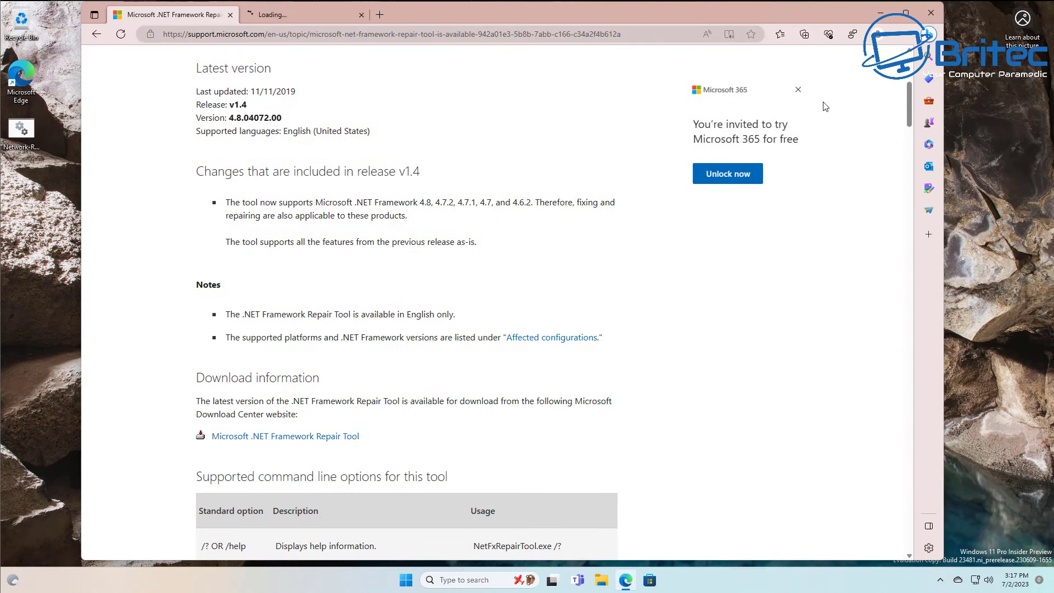
pyautogui.click(906, 12)
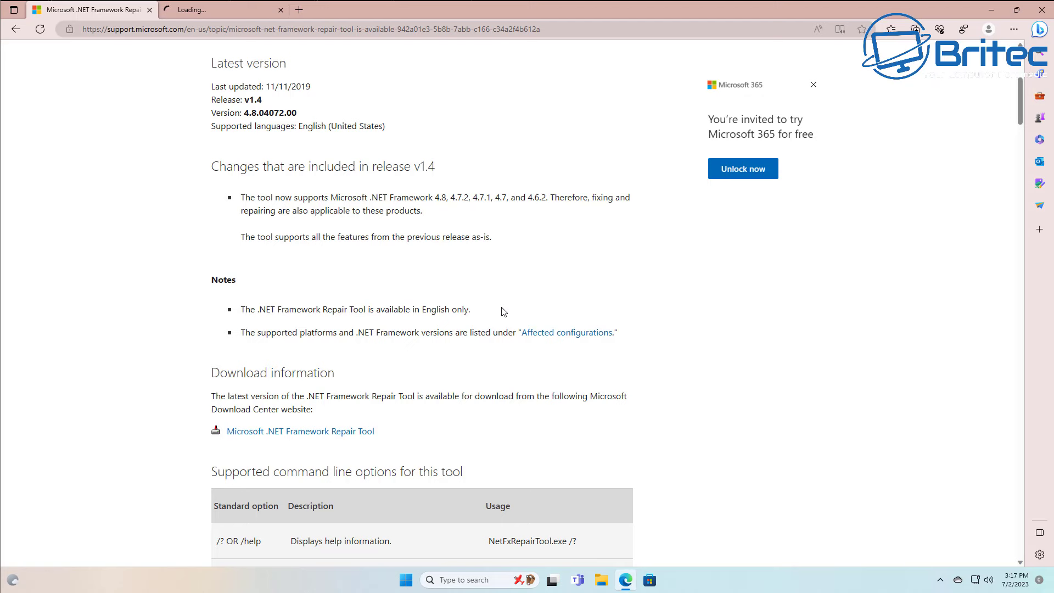
pyautogui.scroll(5, 465, 312)
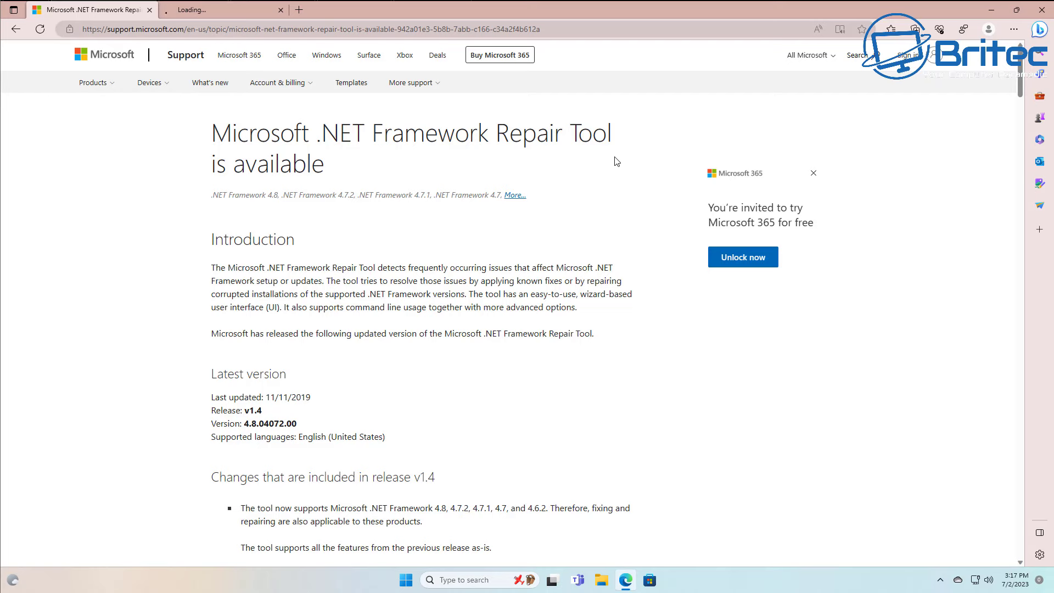
pyautogui.scroll(-4, 610, 163)
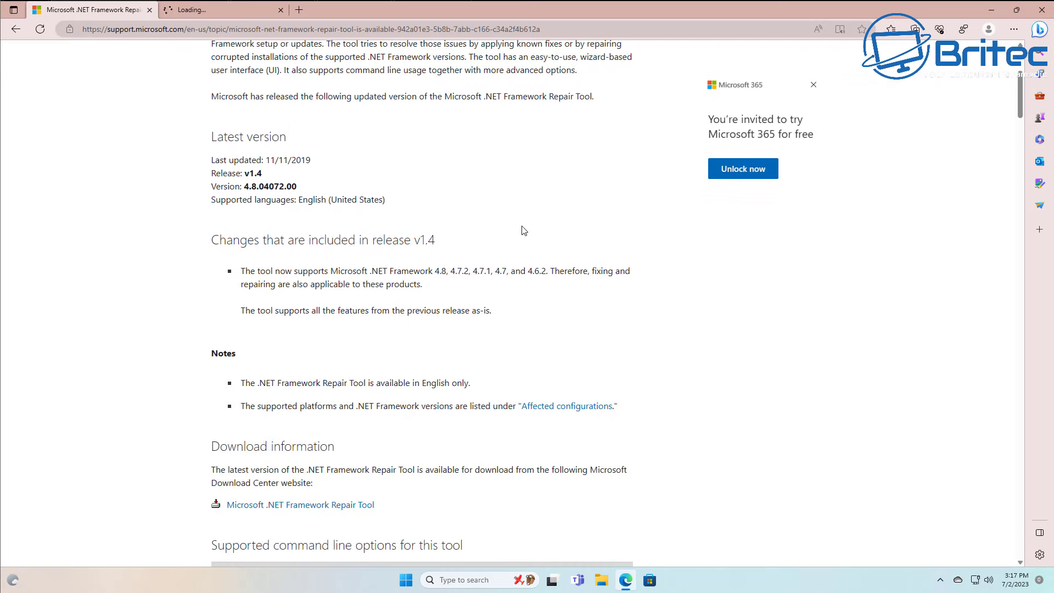
pyautogui.scroll(-3, 518, 232)
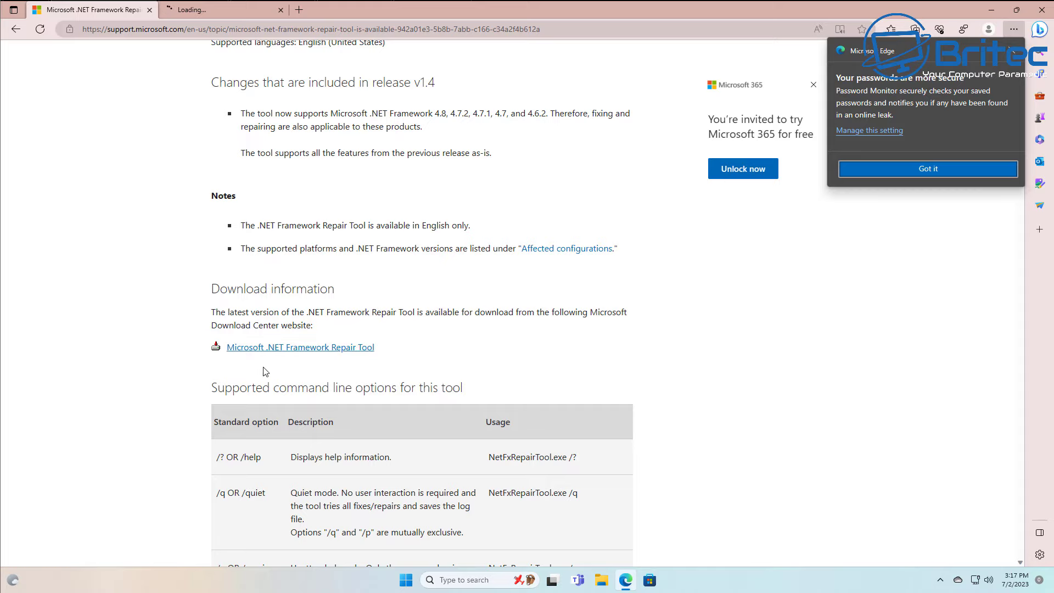
pyautogui.click(270, 349)
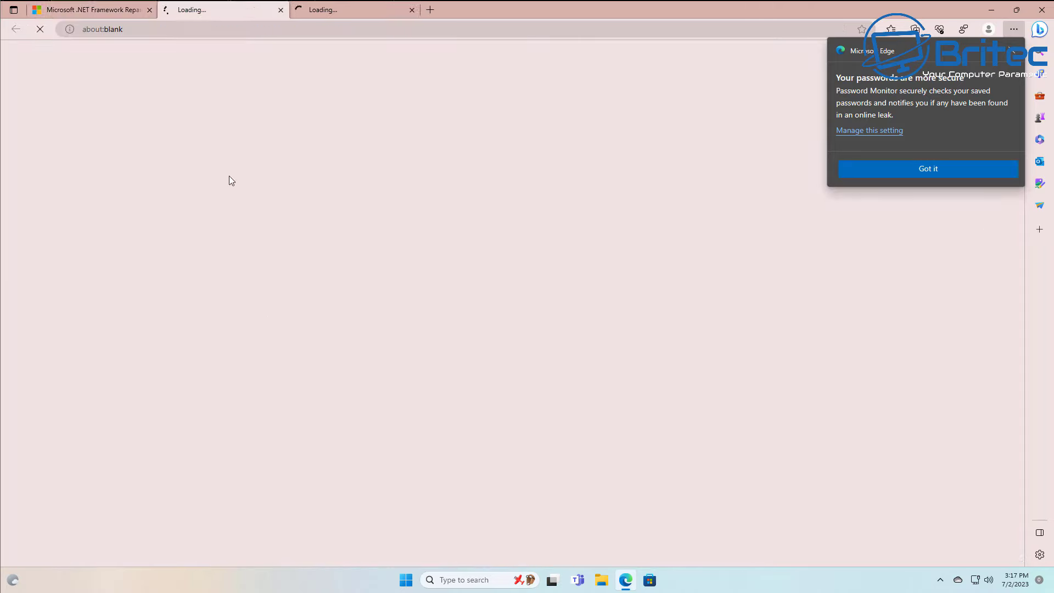
pyautogui.click(331, 12)
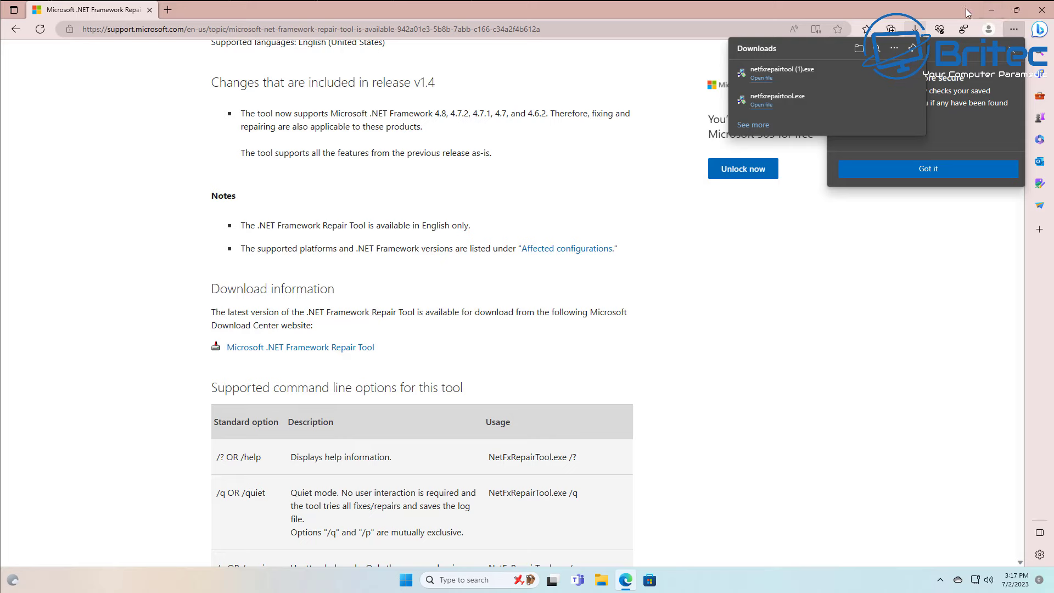
# Run the downloaded netfxrepairtool.exe, allow it to make changes to the device, and minimize the browser.
pyautogui.click(762, 105)
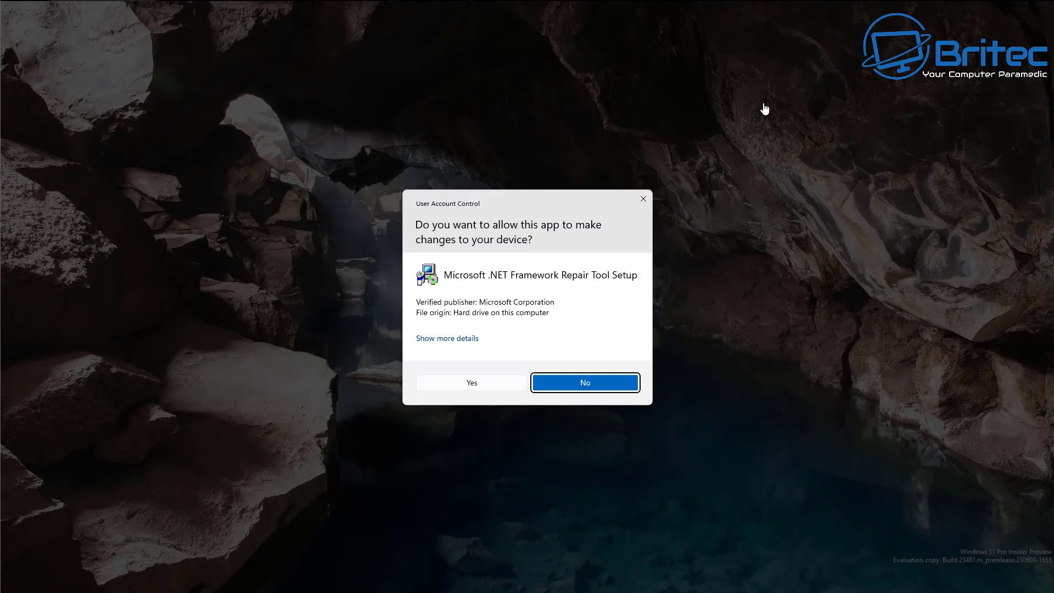
pyautogui.click(493, 381)
pyautogui.click(993, 11)
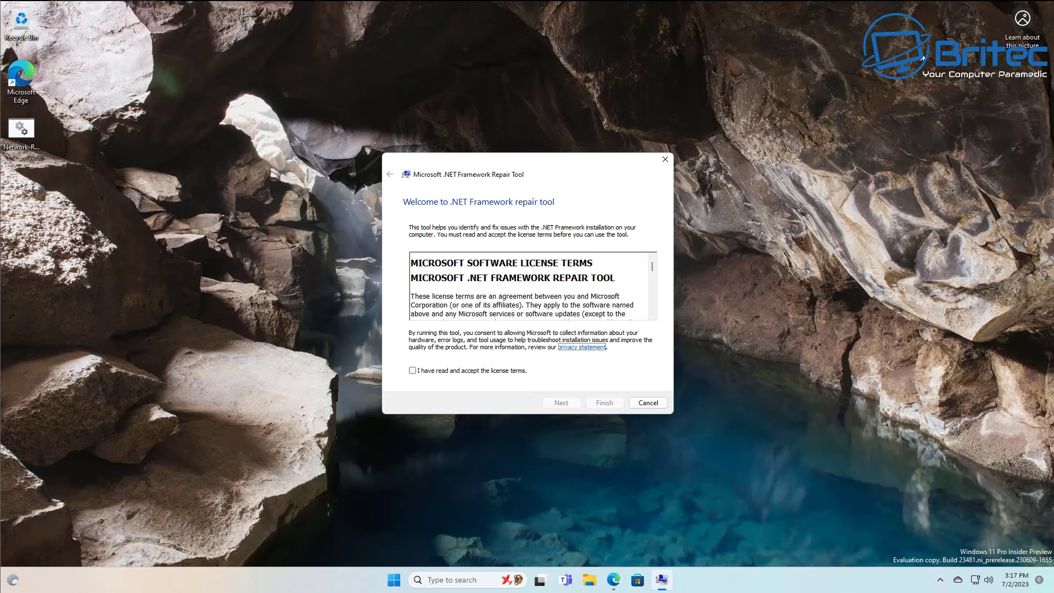
# Accept the repair tool's license terms, look through them to the end, and proceed to the recommended changes.
pyautogui.click(412, 371)
pyautogui.moveTo(653, 267); pyautogui.dragTo(654, 352)
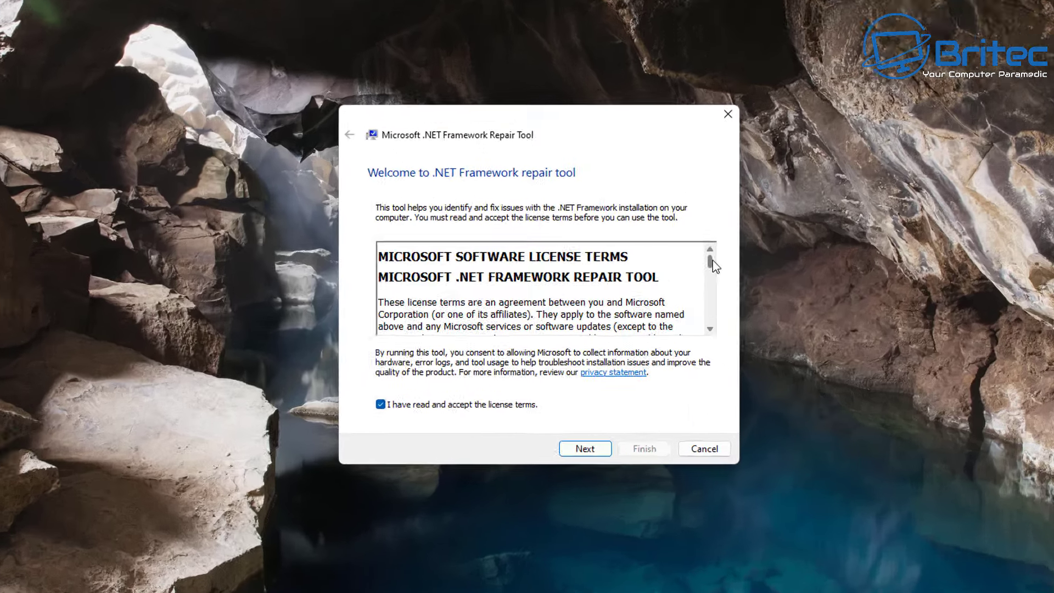
pyautogui.moveTo(652, 266); pyautogui.dragTo(657, 312)
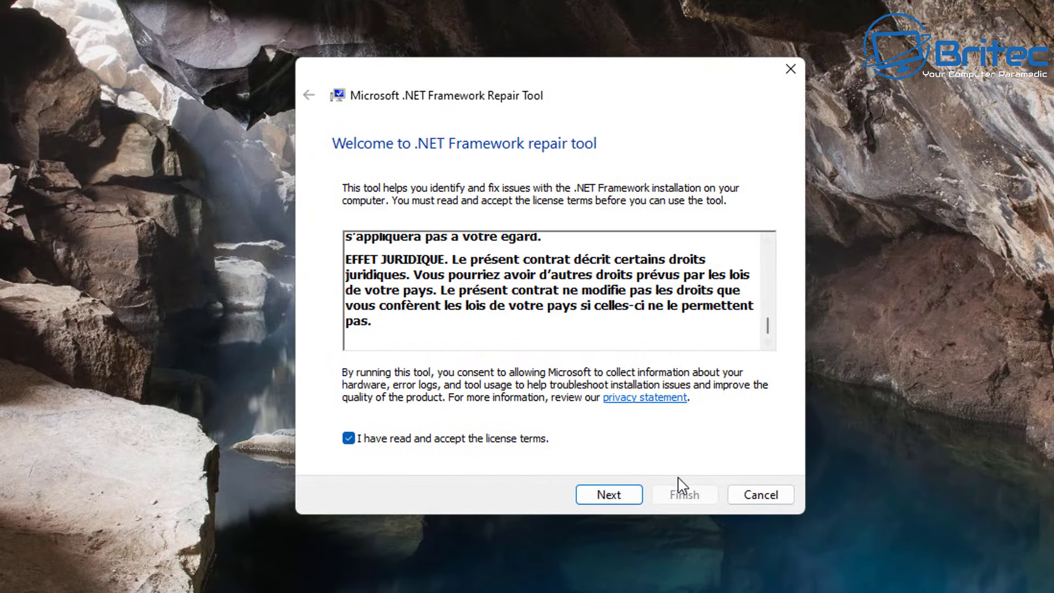
pyautogui.click(609, 496)
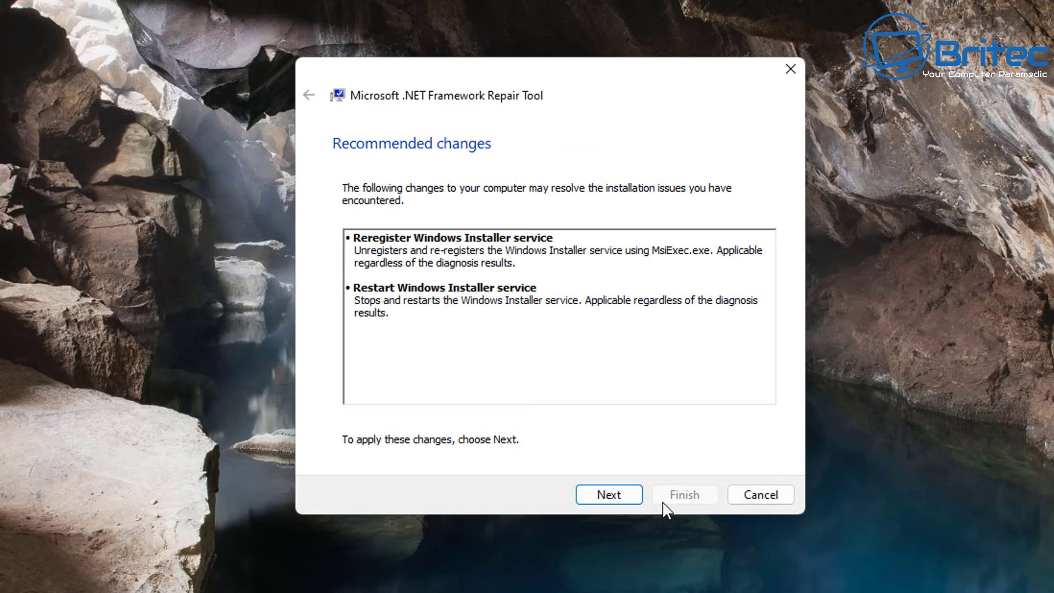
# Apply the recommended Windows Installer service changes, continue through the log submission page, and finish the repair tool.
pyautogui.click(608, 495)
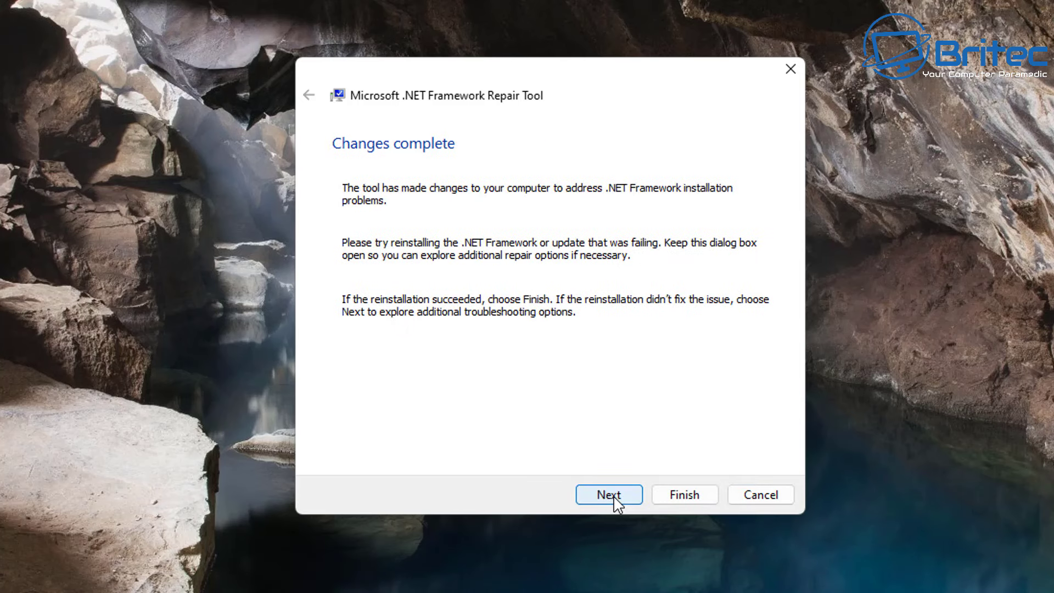
pyautogui.click(610, 496)
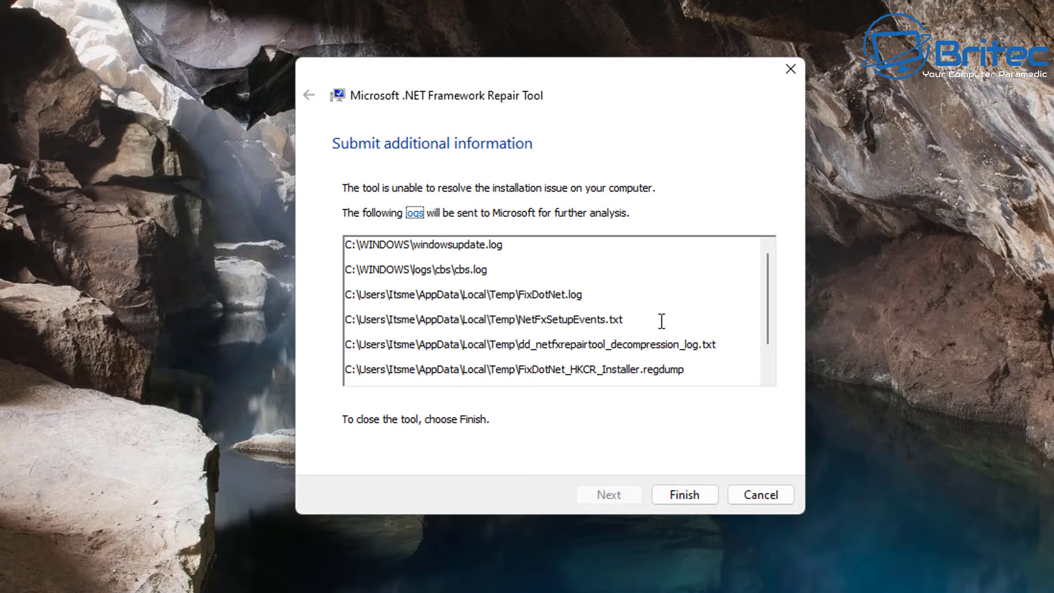
pyautogui.scroll(-1, 661, 323)
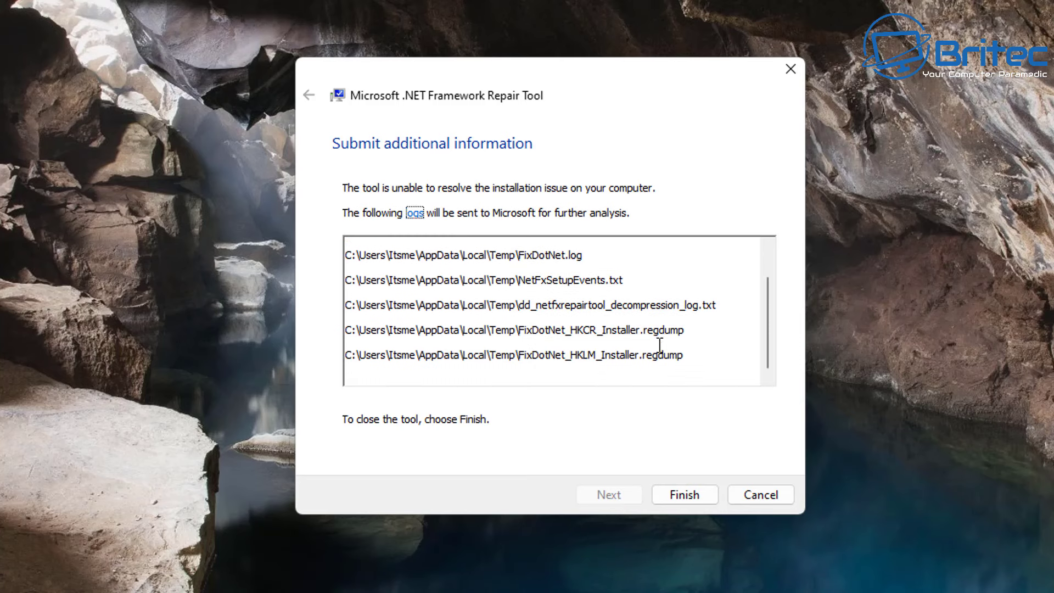
pyautogui.click(681, 499)
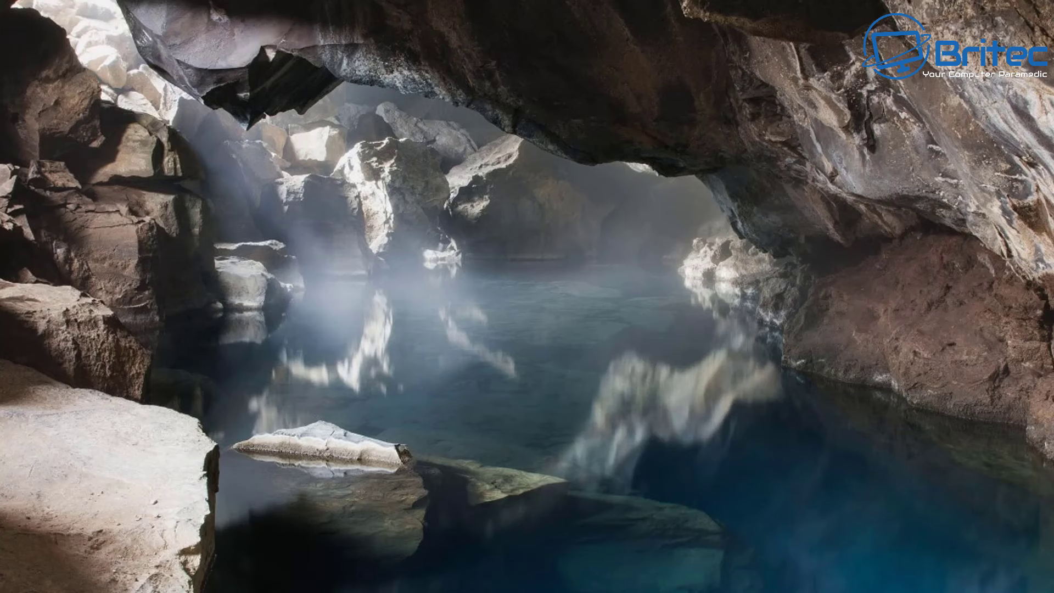
# Open Programs and Features from Control Panel and bring up the dialog for turning Windows features on or off.
pyautogui.press('super')
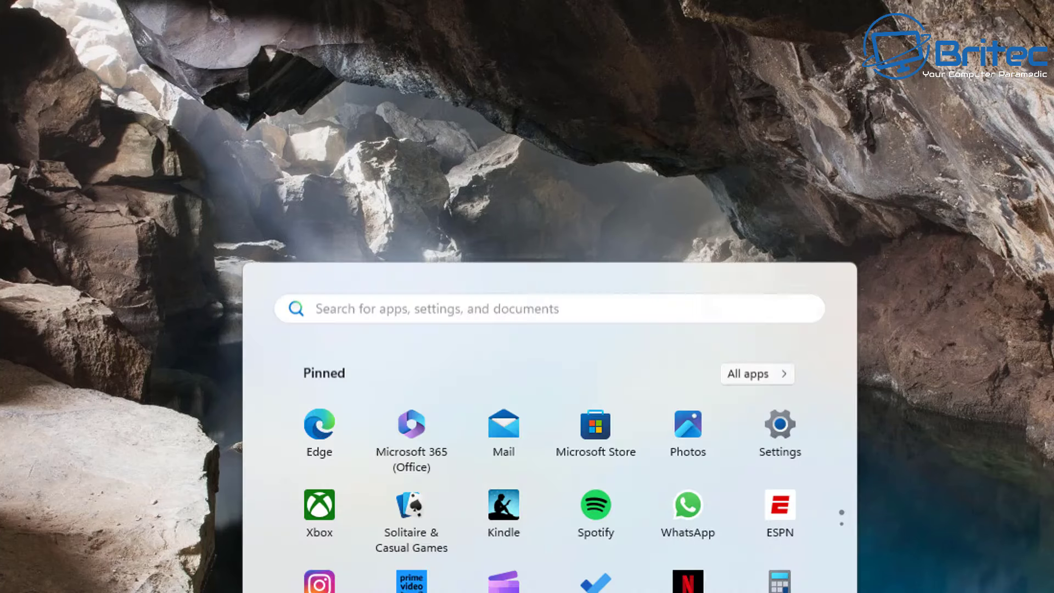
pyautogui.write('c')
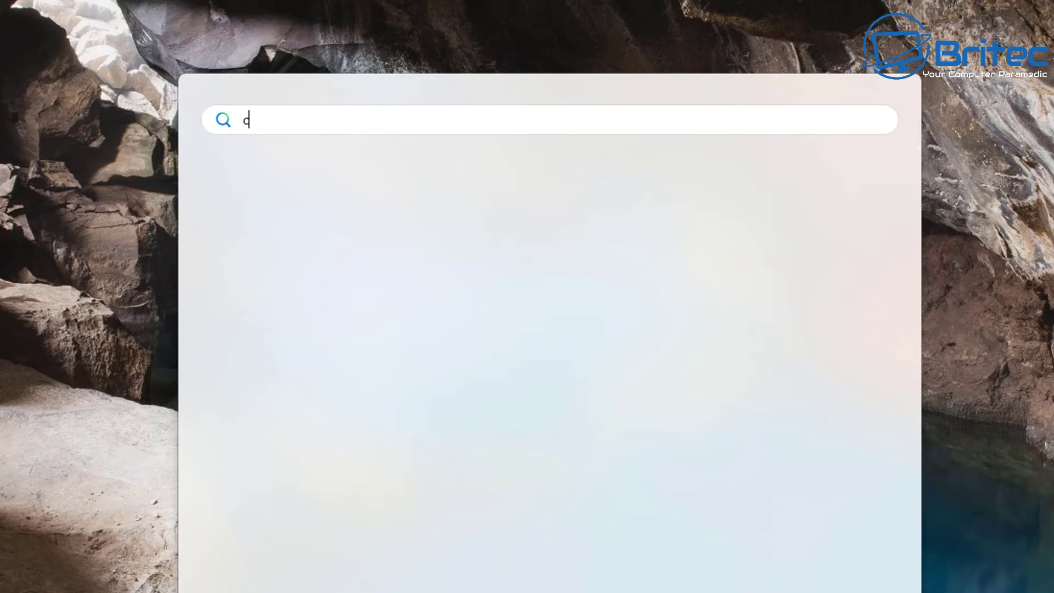
pyautogui.write('on')
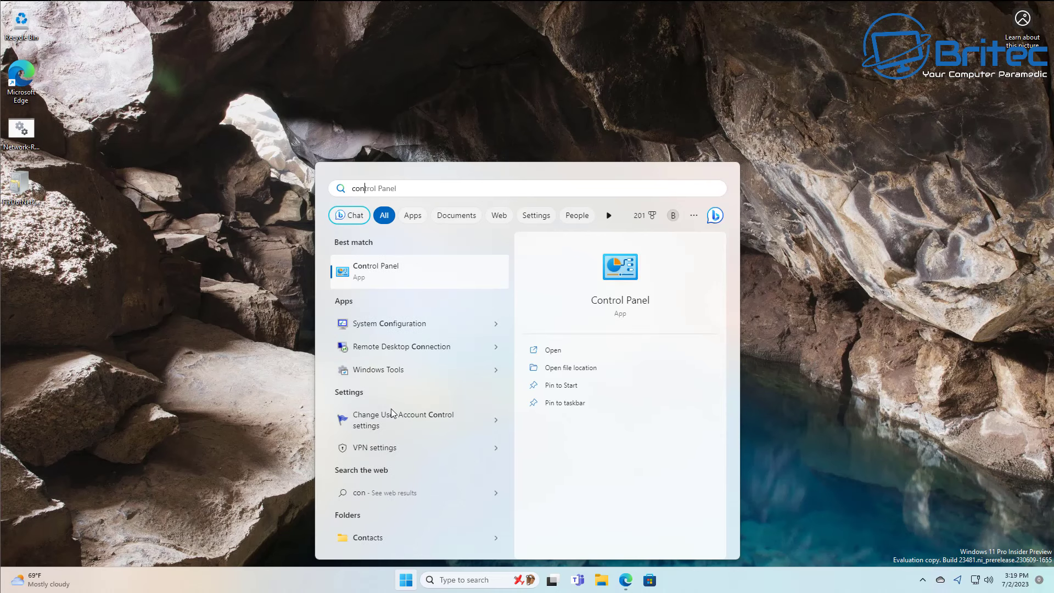
pyautogui.click(428, 279)
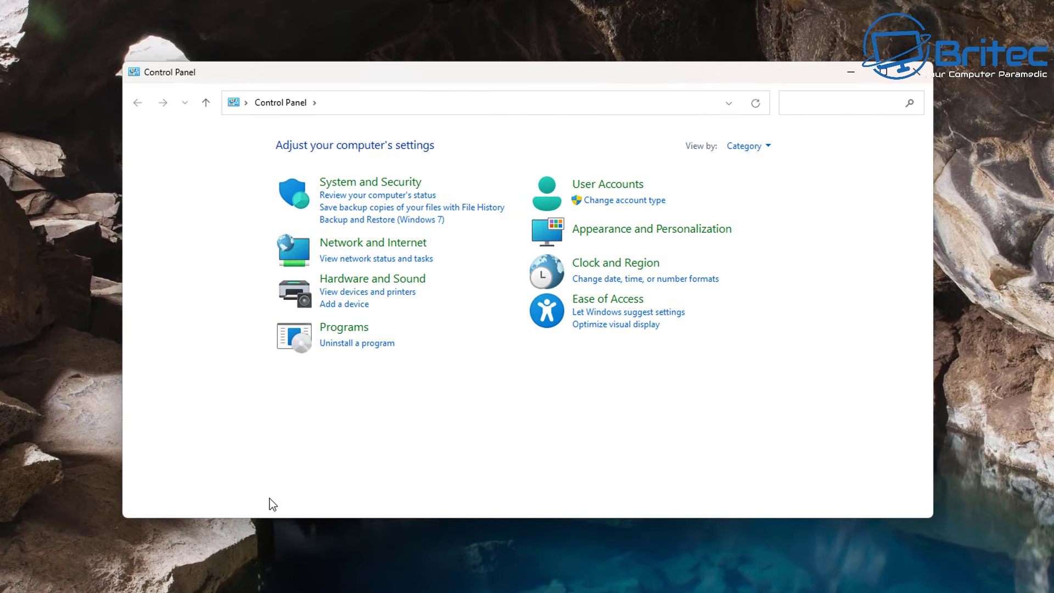
pyautogui.click(372, 346)
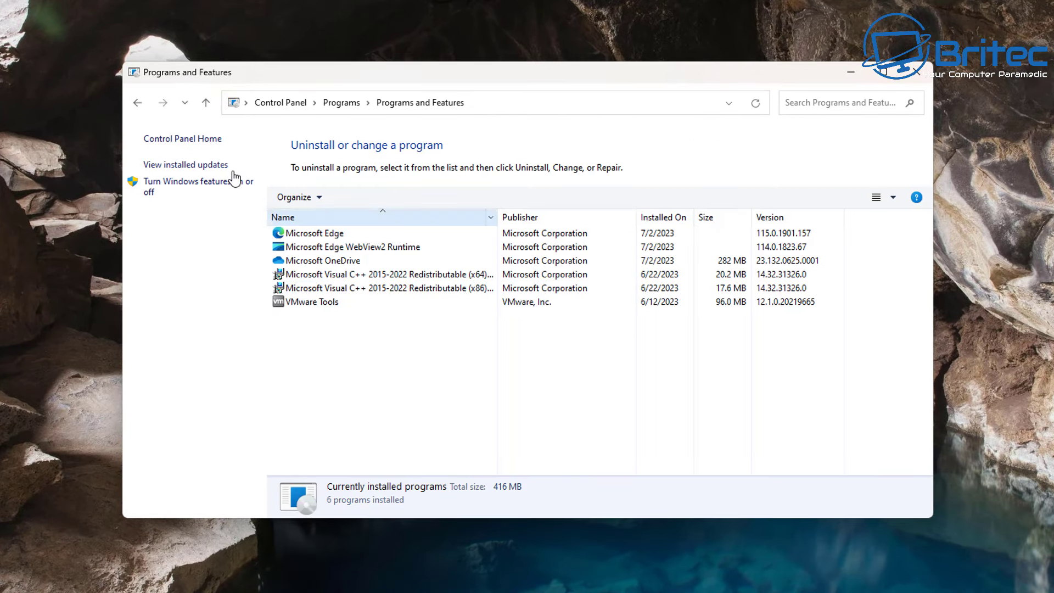
pyautogui.click(173, 187)
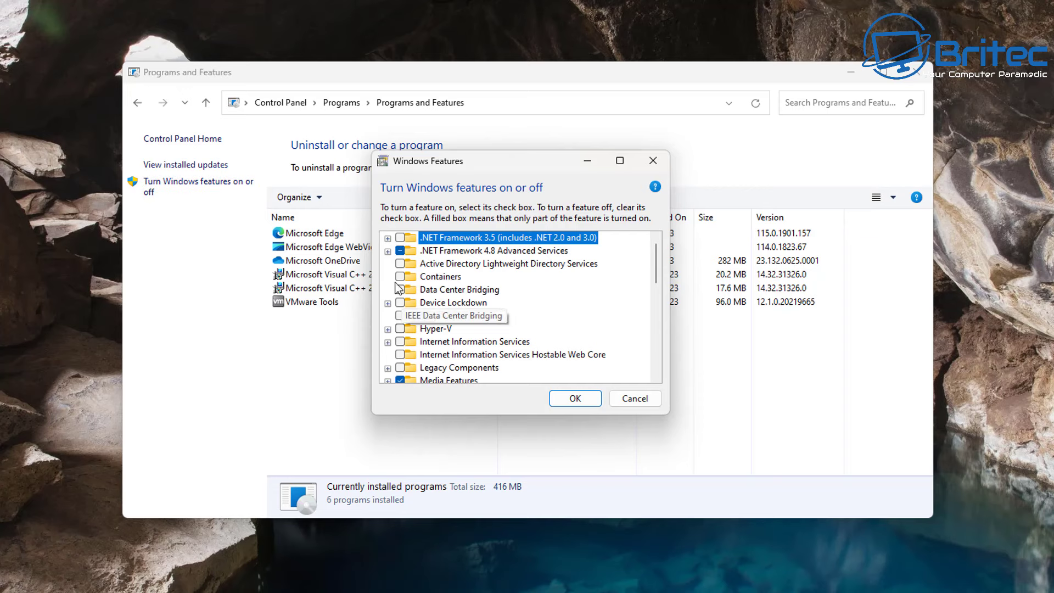
# Turn on .NET Framework 3.5 (includes .NET 2.0 and 3.0), letting Windows Update download the files, and close the windows.
pyautogui.click(400, 237)
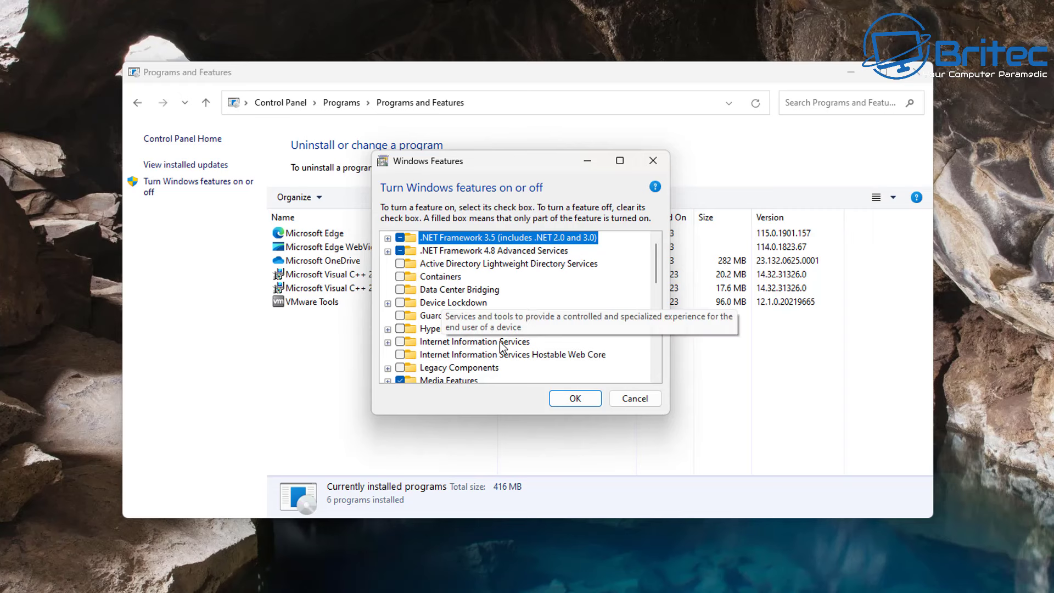
pyautogui.click(571, 401)
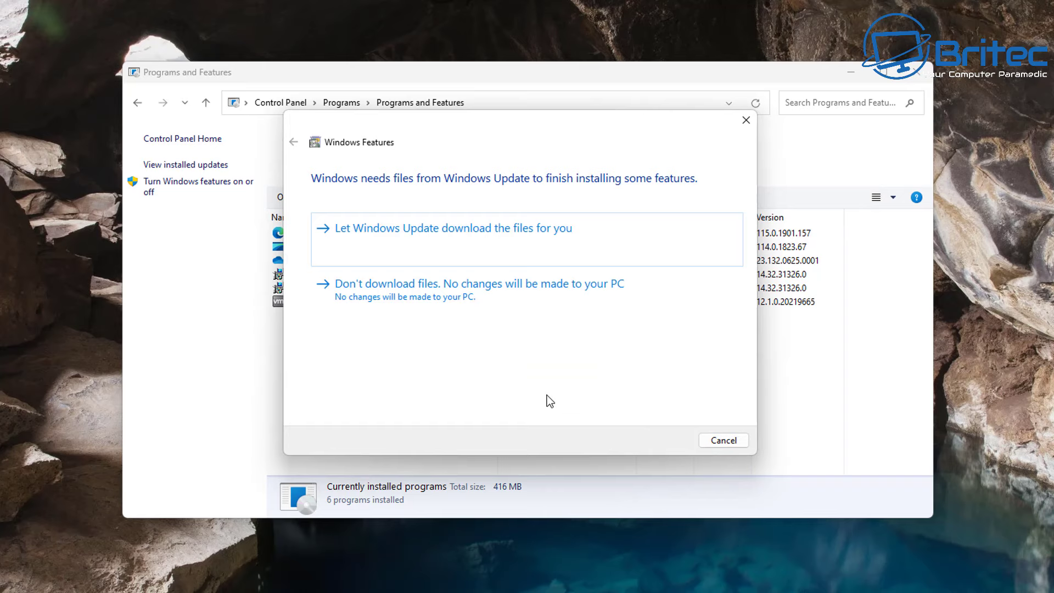
pyautogui.click(489, 241)
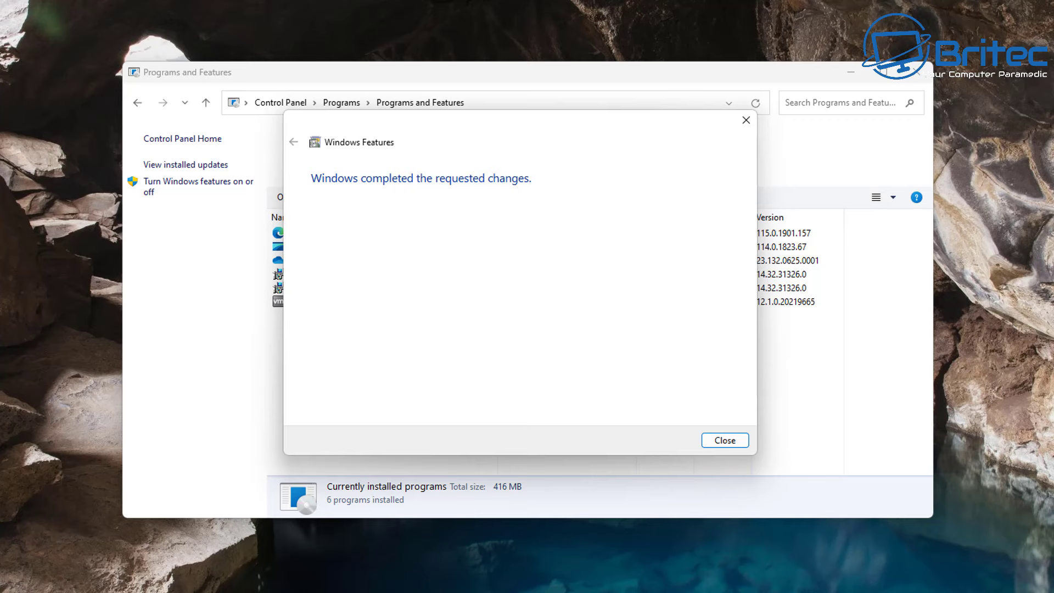
pyautogui.click(725, 441)
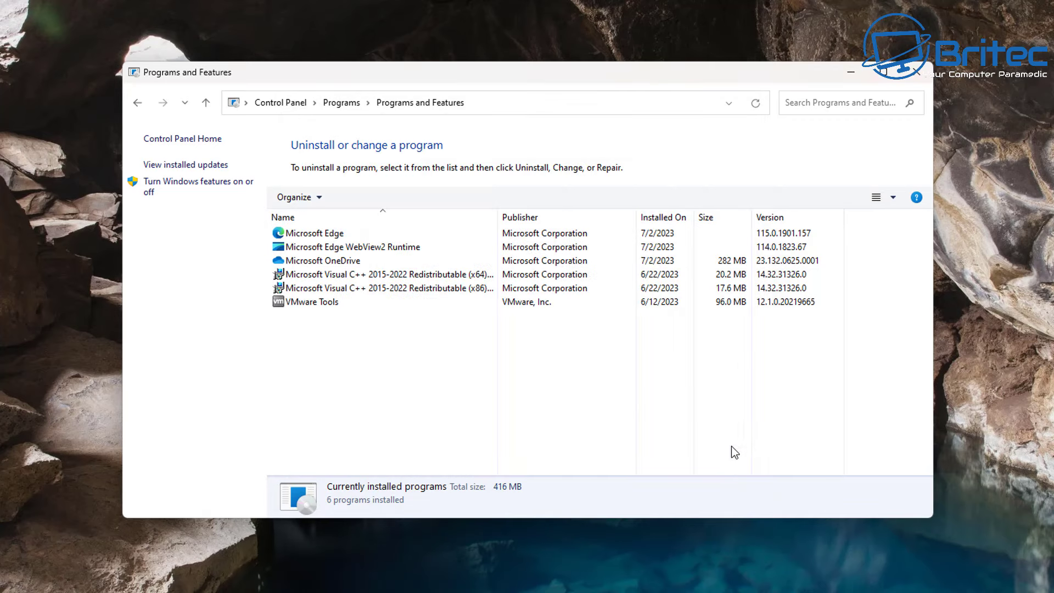
pyautogui.click(884, 72)
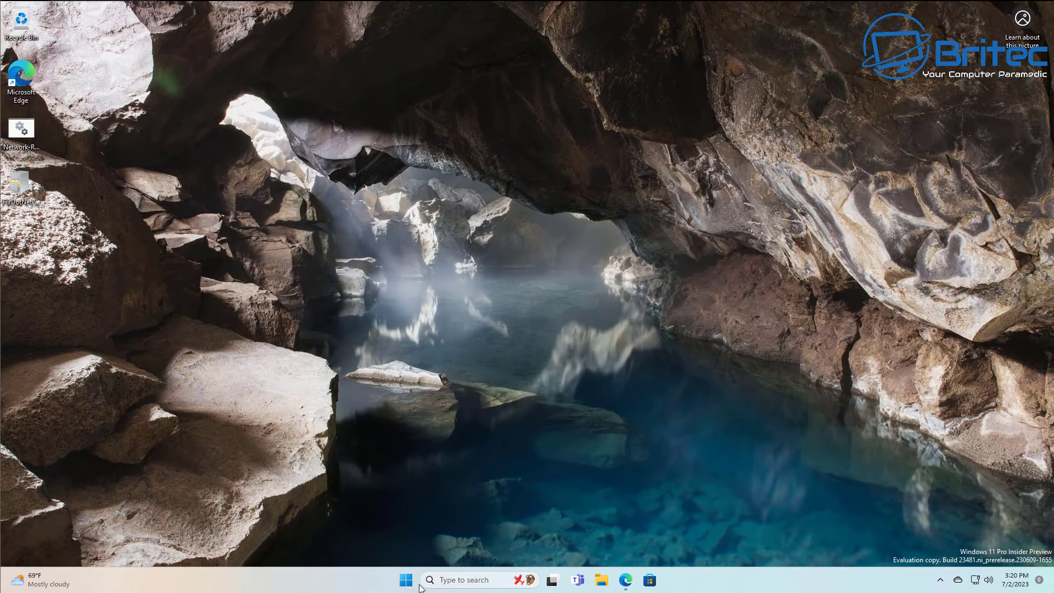
# Restart the computer.
pyautogui.click(408, 582)
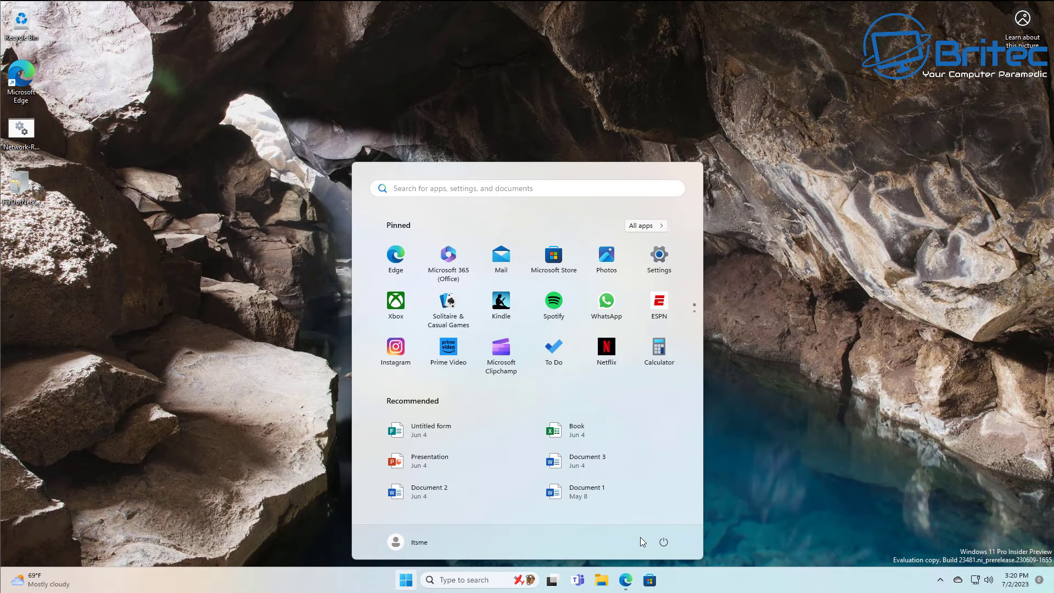
pyautogui.click(663, 543)
pyautogui.click(667, 521)
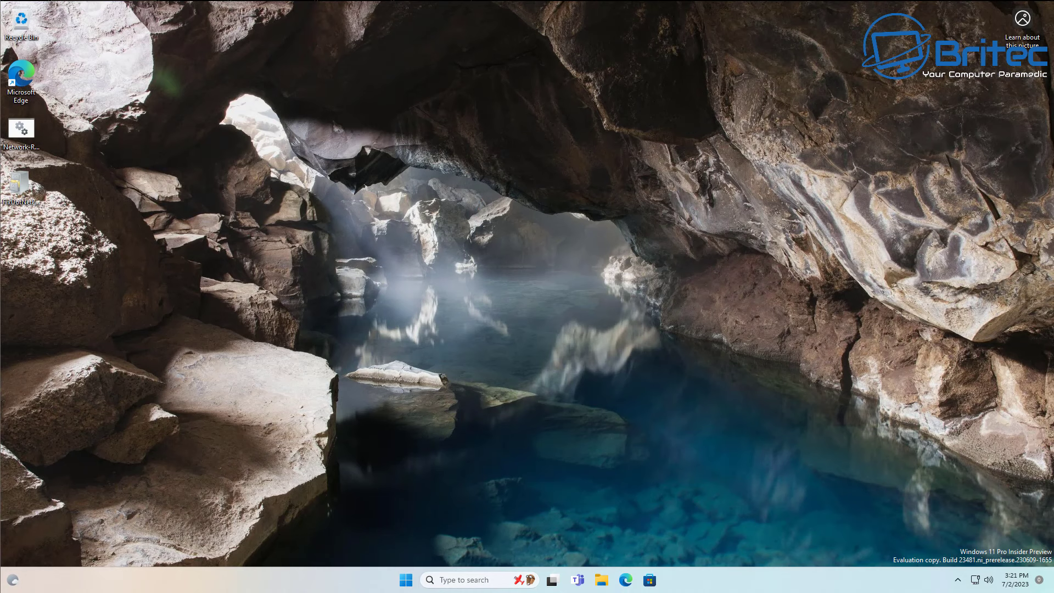
# Find and open Control Panel, go to Programs and Features, and bring up the Windows Features dialog.
pyautogui.click(406, 580)
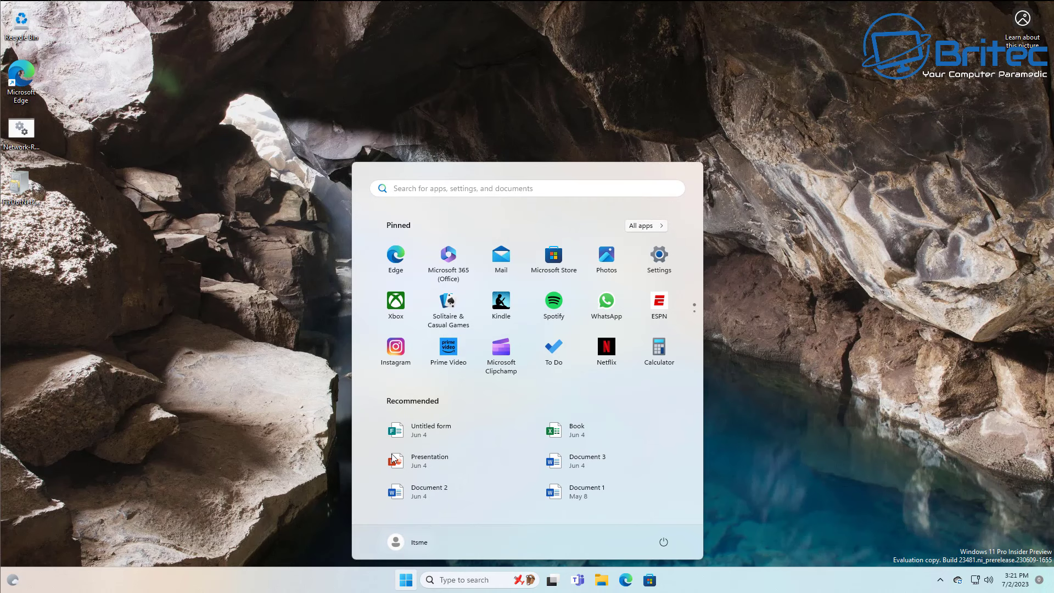
pyautogui.click(417, 190)
pyautogui.write('con')
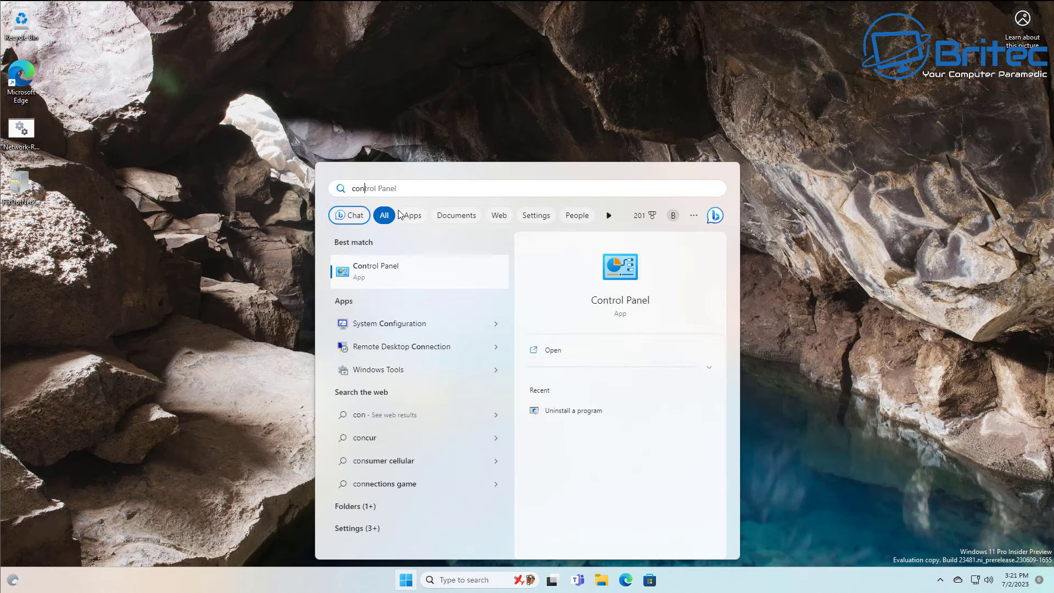
pyautogui.click(367, 277)
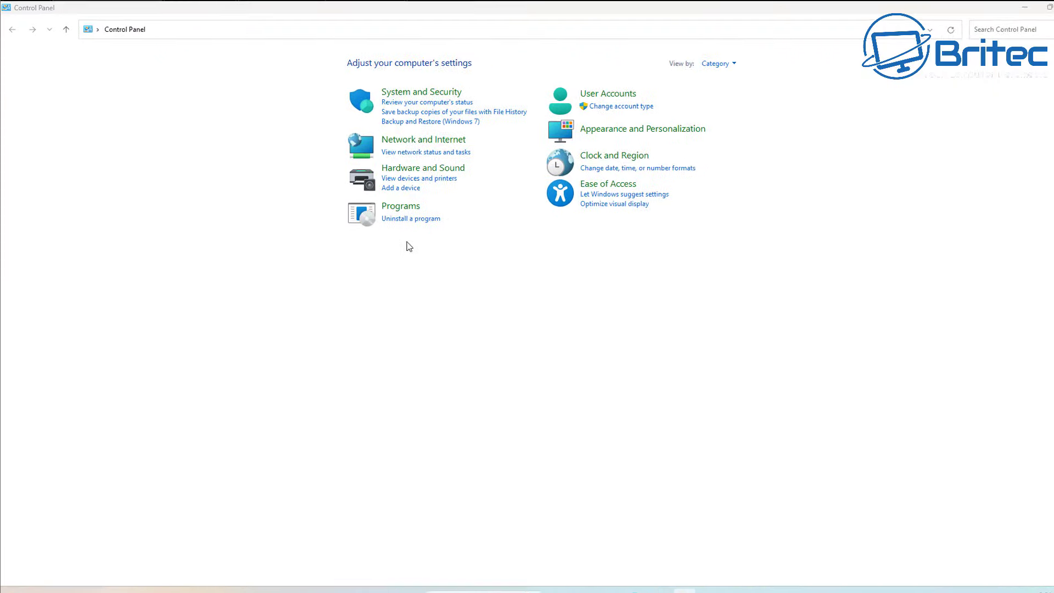
pyautogui.click(398, 212)
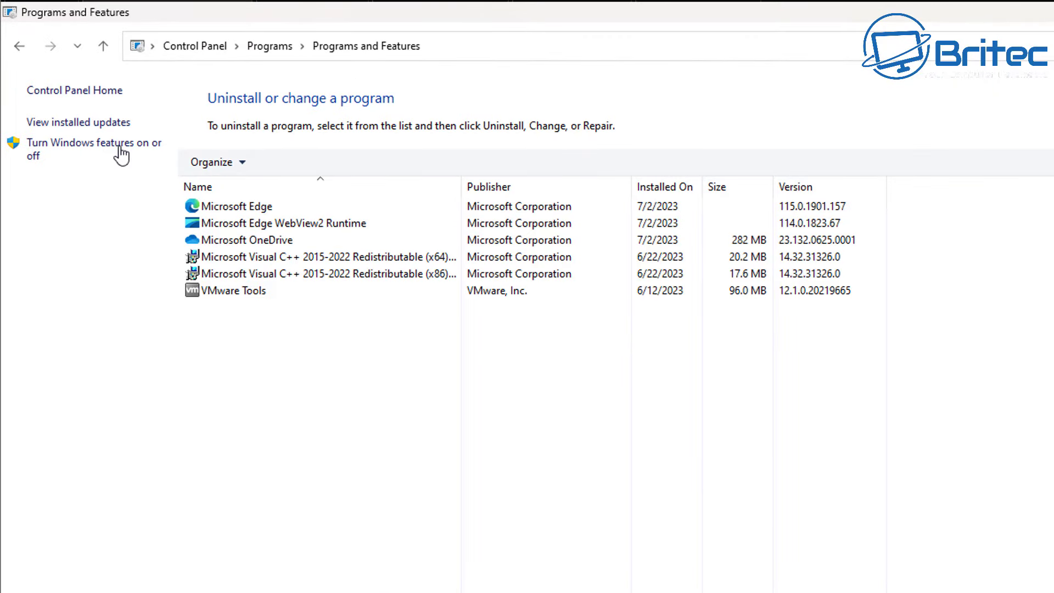
pyautogui.click(96, 146)
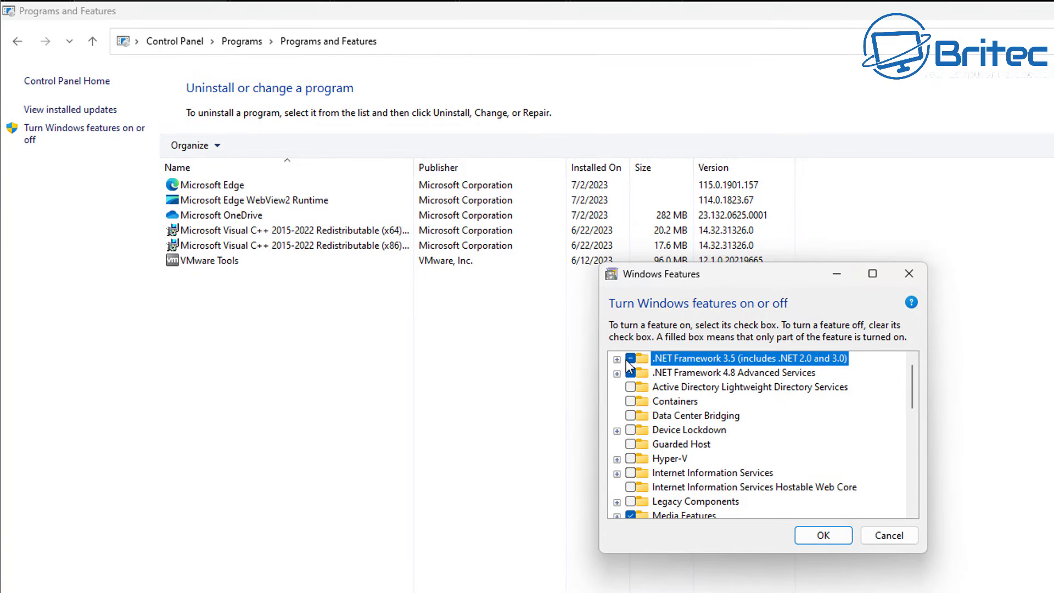
# Turn .NET Framework 3.5 (includes .NET 2.0 and 3.0) off and back on, and dismiss the Windows Features dialog without applying.
pyautogui.click(628, 358)
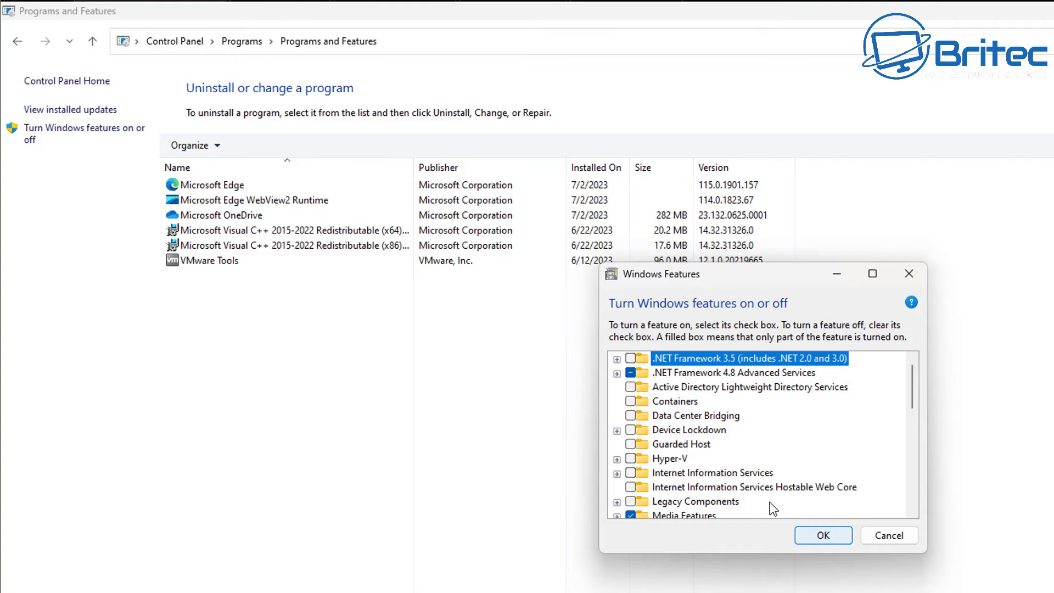
pyautogui.click(631, 358)
pyautogui.moveTo(630, 356); pyautogui.dragTo(702, 377)
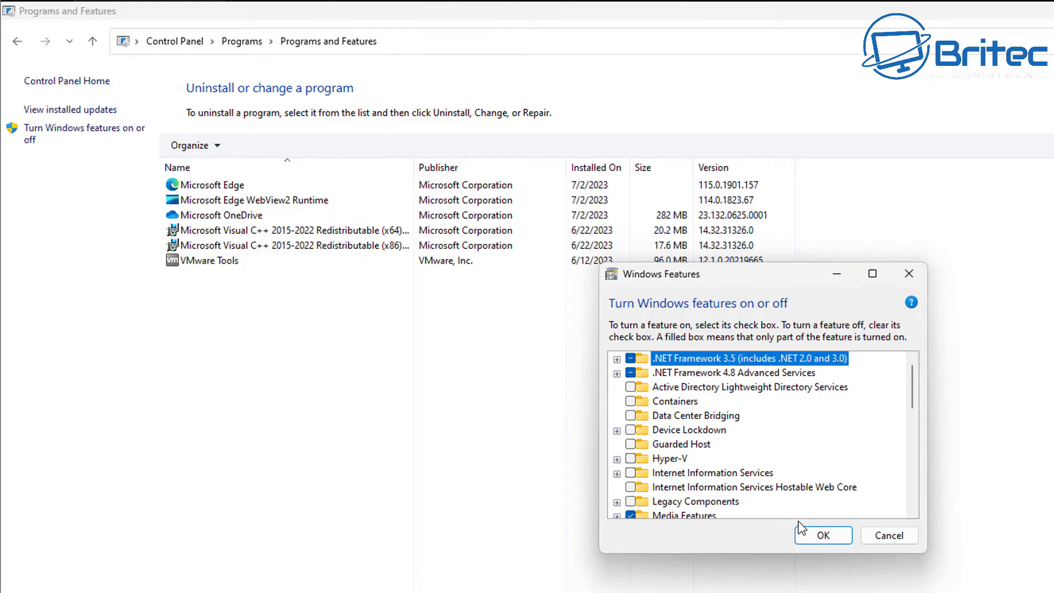
pyautogui.click(882, 534)
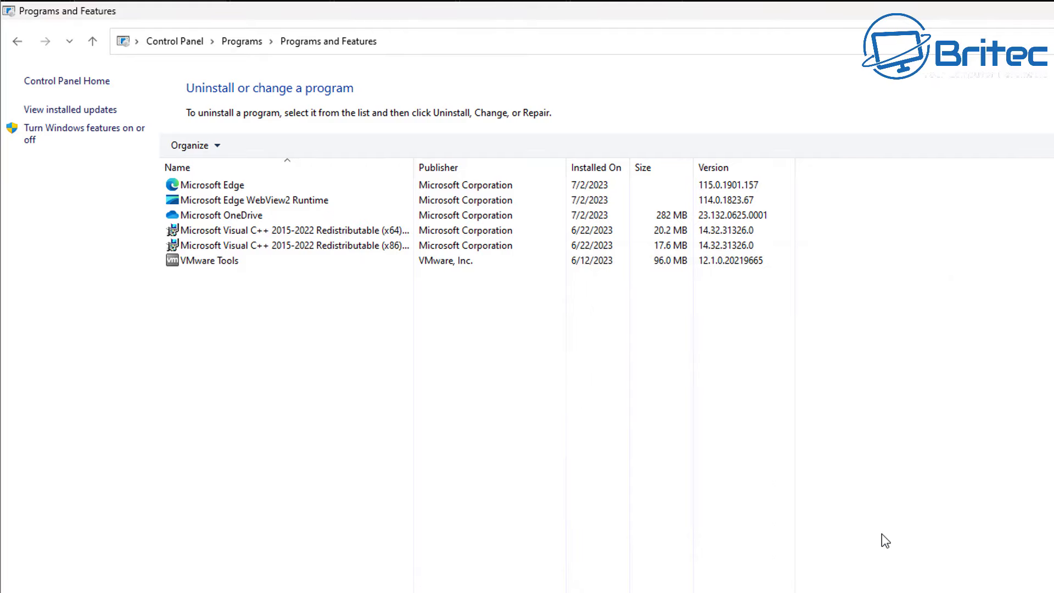
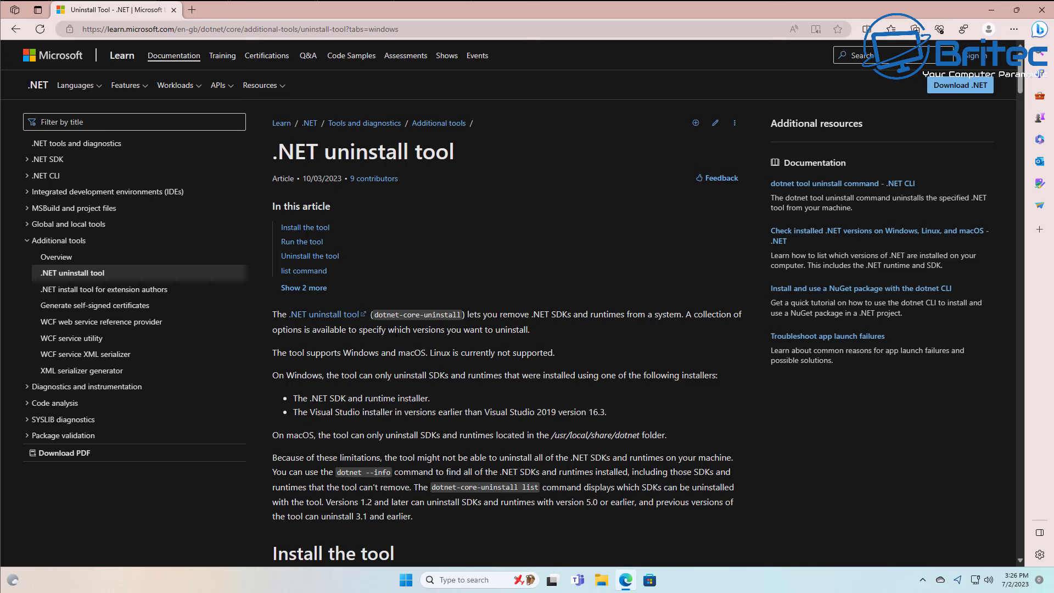
# Read through the .NET uninstall tool article to Step 1 and copy the command dotnet-core-uninstall list.
pyautogui.scroll(-5, 510, 280)
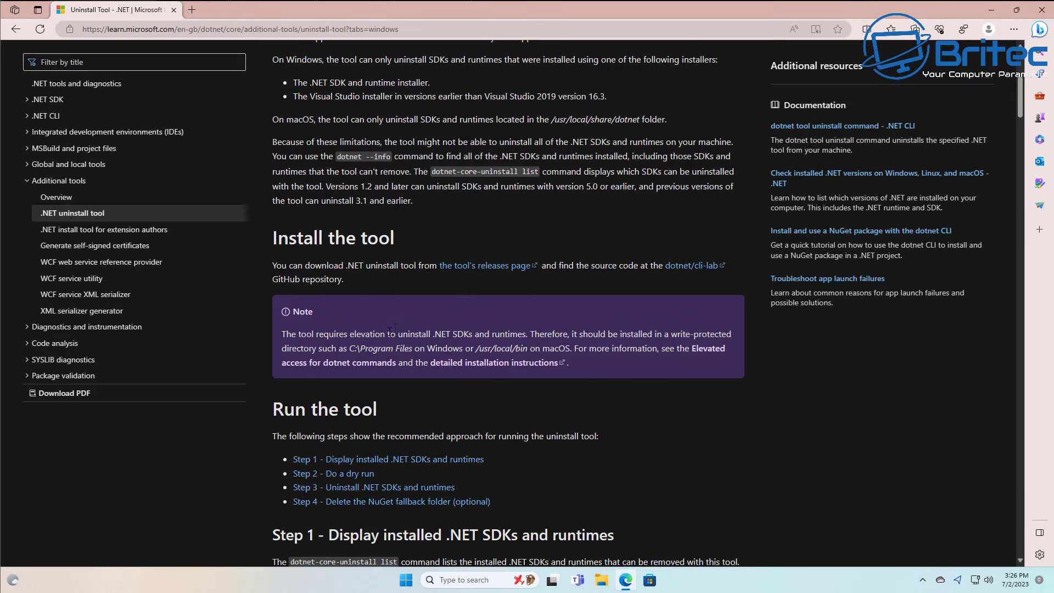
pyautogui.scroll(-3, 719, 301)
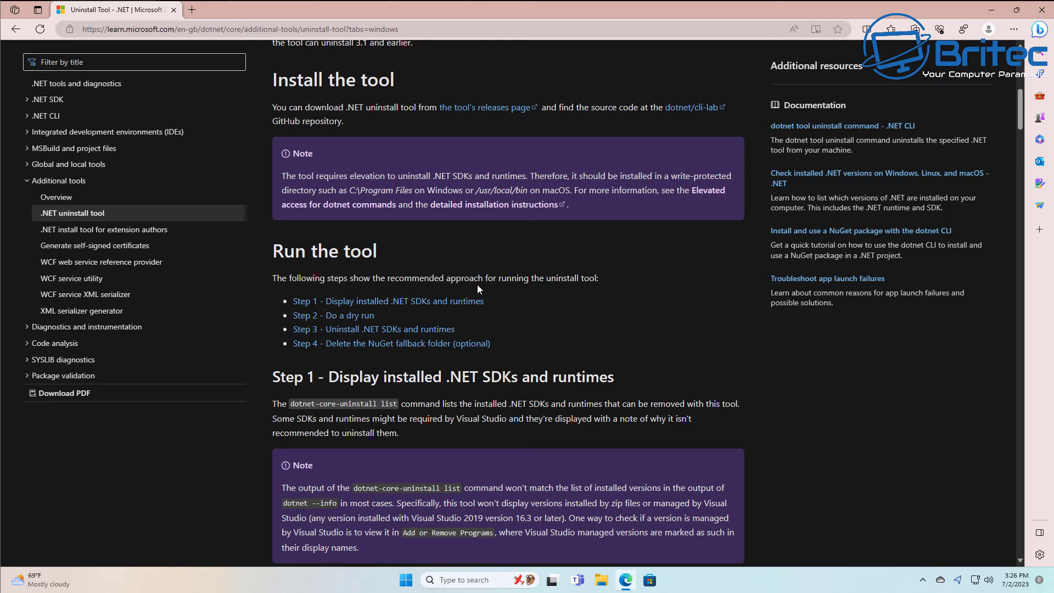
pyautogui.scroll(-2, 476, 285)
pyautogui.click(448, 222)
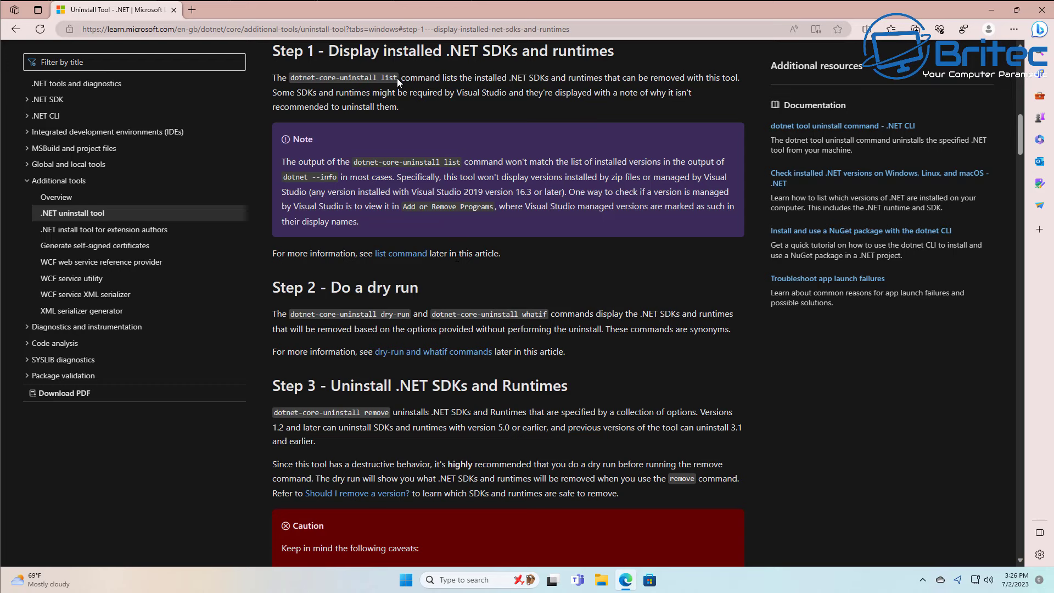
pyautogui.moveTo(398, 81); pyautogui.dragTo(289, 77)
pyautogui.rightClick(312, 79)
pyautogui.click(330, 88)
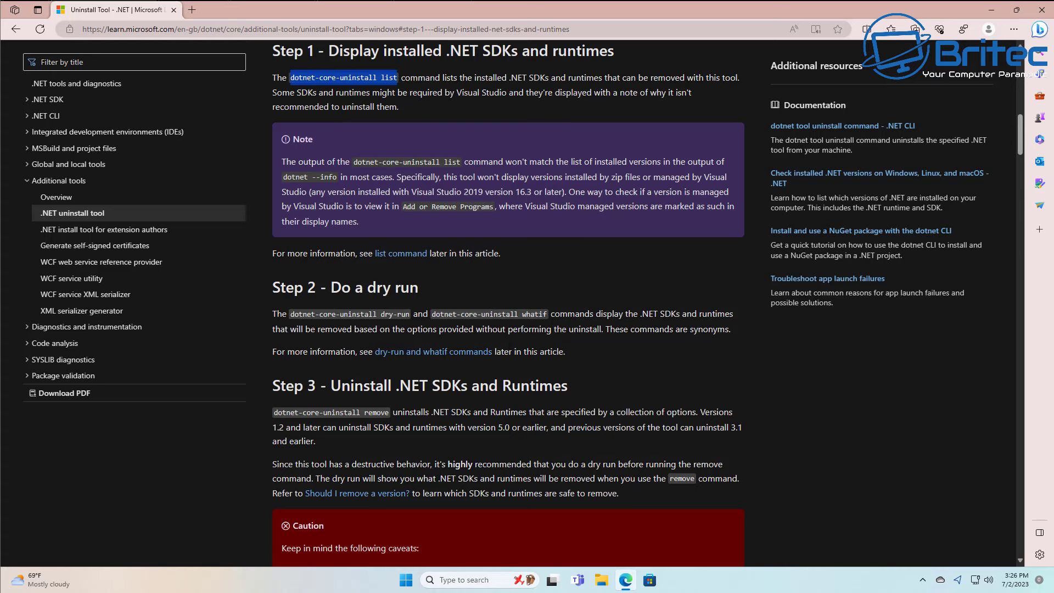
# Open Command Prompt as administrator, allow it to make changes, and move its window toward the middle of the desktop.
pyautogui.click(464, 579)
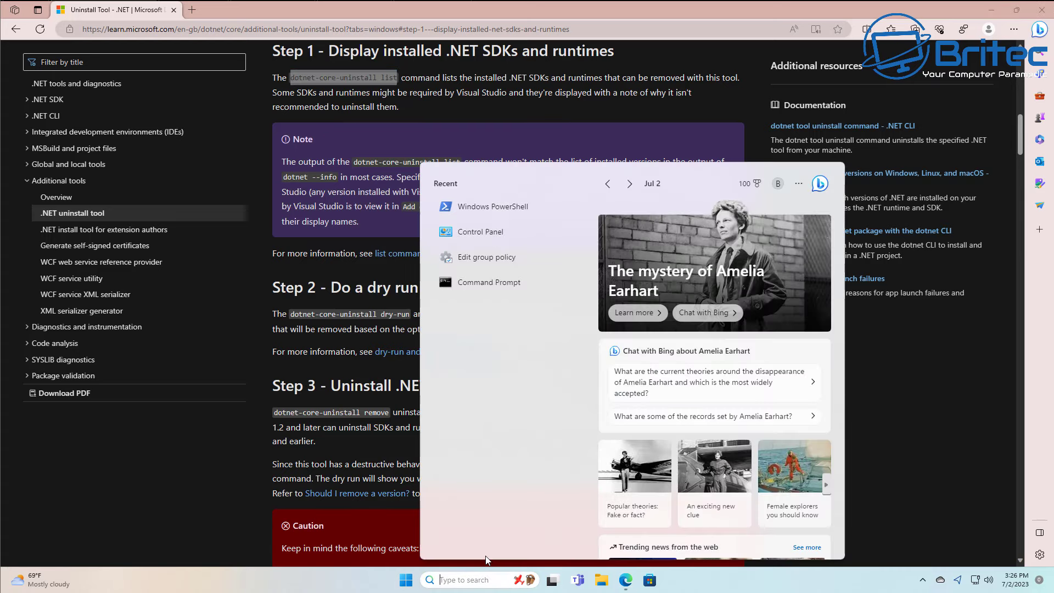
pyautogui.write('cmd')
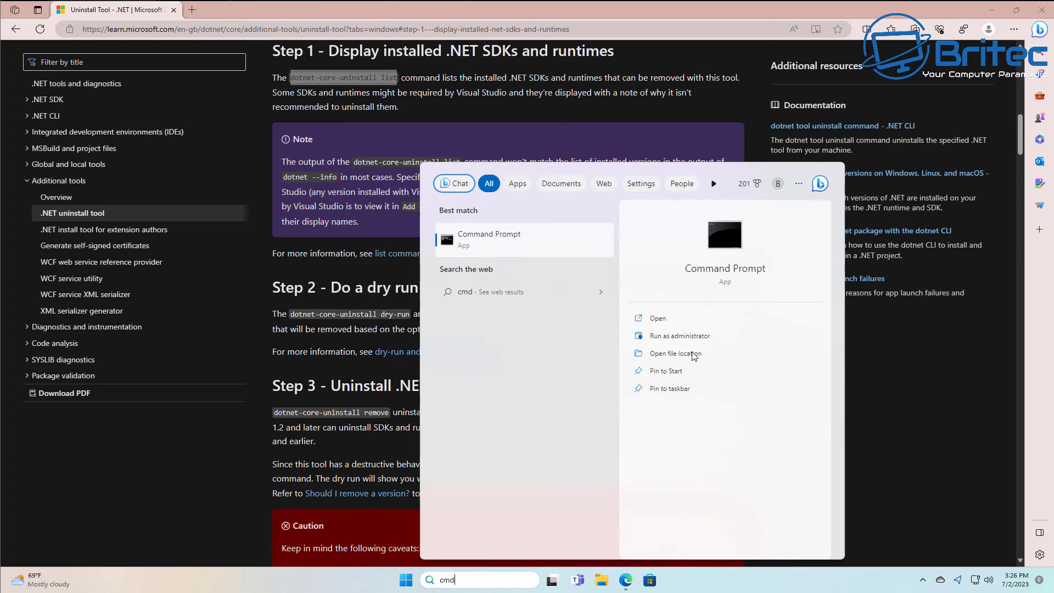
pyautogui.click(694, 335)
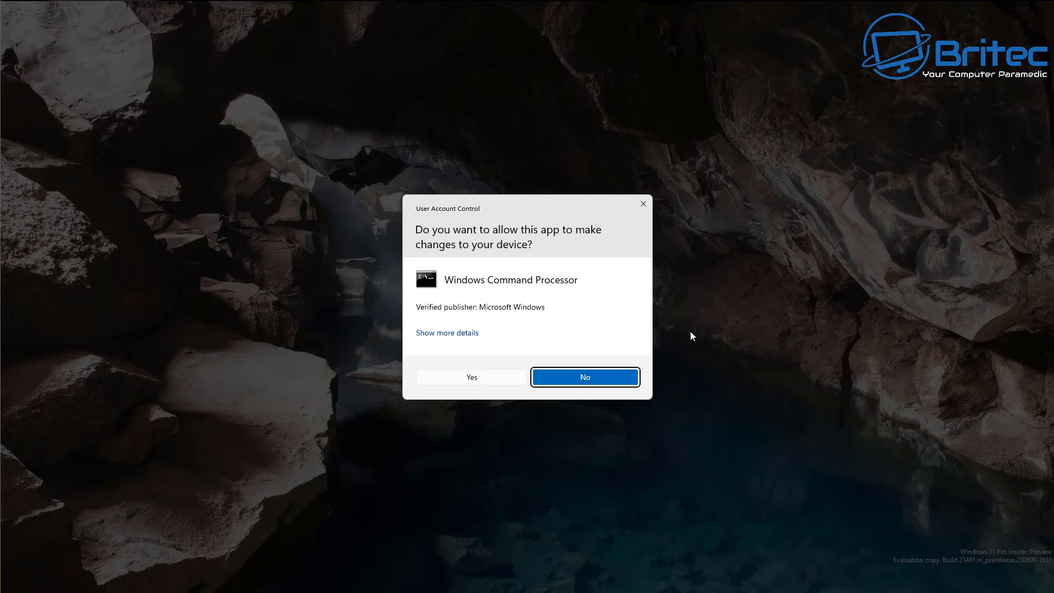
pyautogui.click(476, 378)
pyautogui.moveTo(423, 130); pyautogui.dragTo(576, 212)
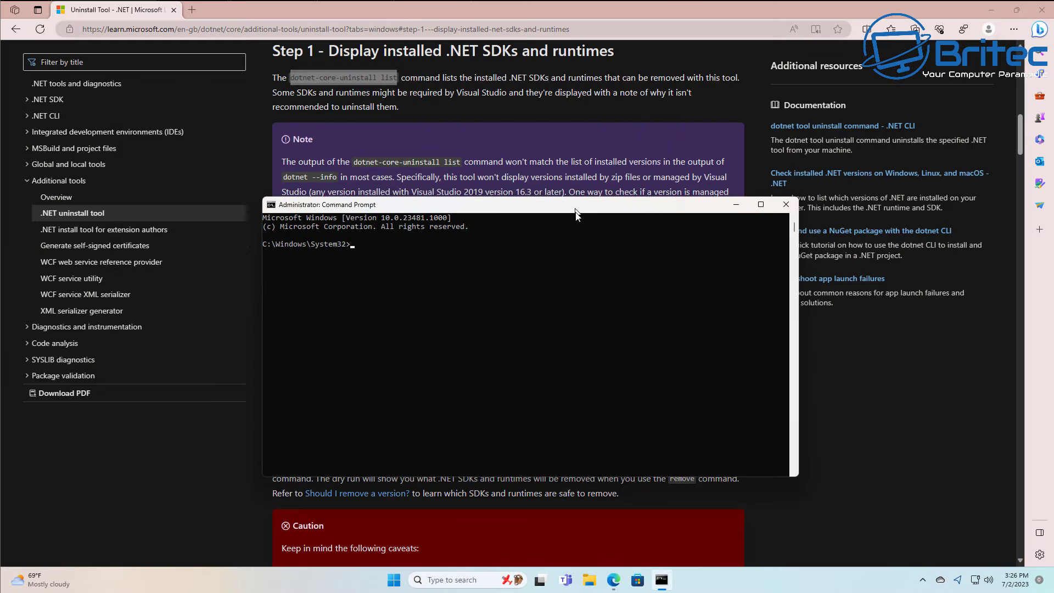
# Minimize the browser, run the copied dotnet-core-uninstall list command in Command Prompt, and close the Command Prompt window when done.
pyautogui.click(992, 11)
pyautogui.rightClick(371, 287)
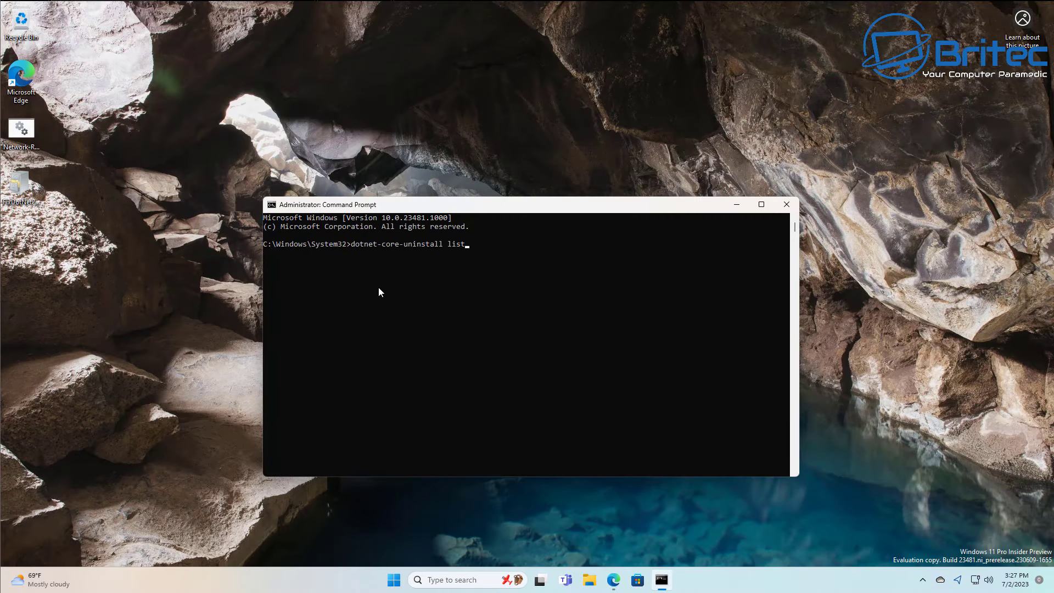
pyautogui.press('Return')
pyautogui.moveTo(447, 211); pyautogui.dragTo(442, 179)
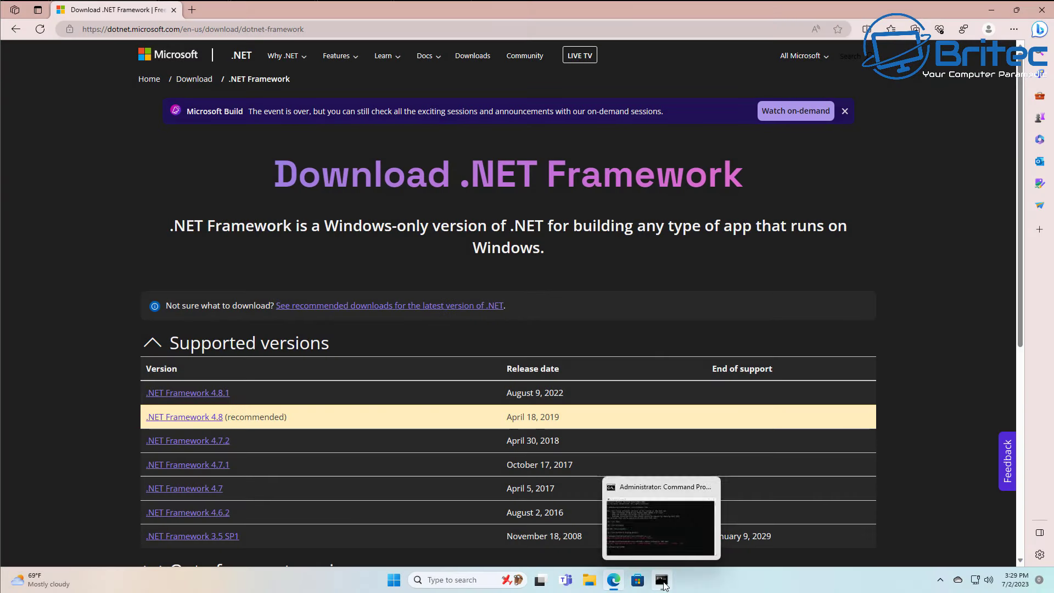
pyautogui.rightClick(661, 580)
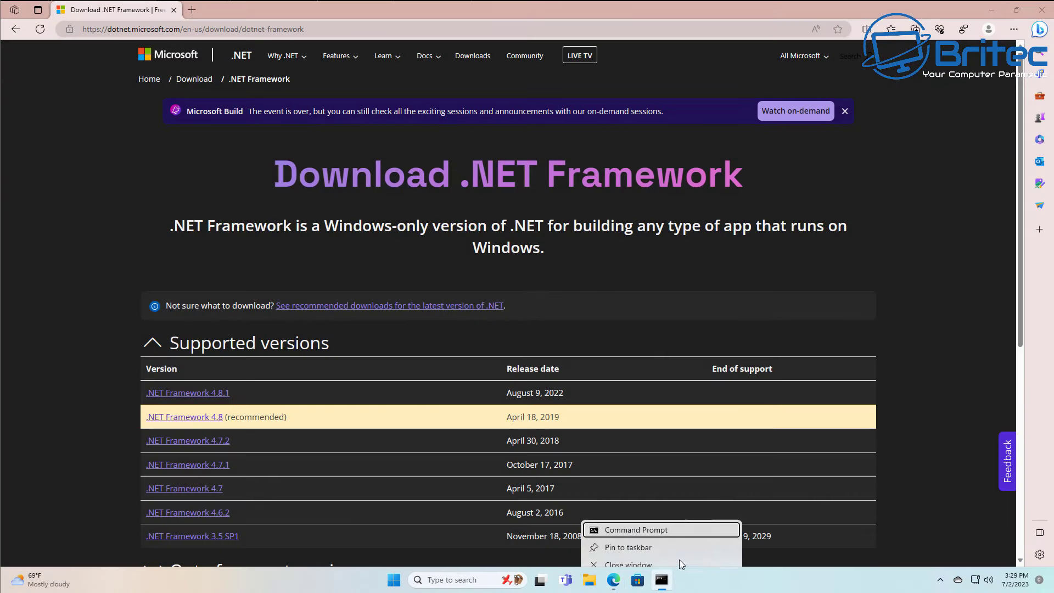
pyautogui.click(677, 564)
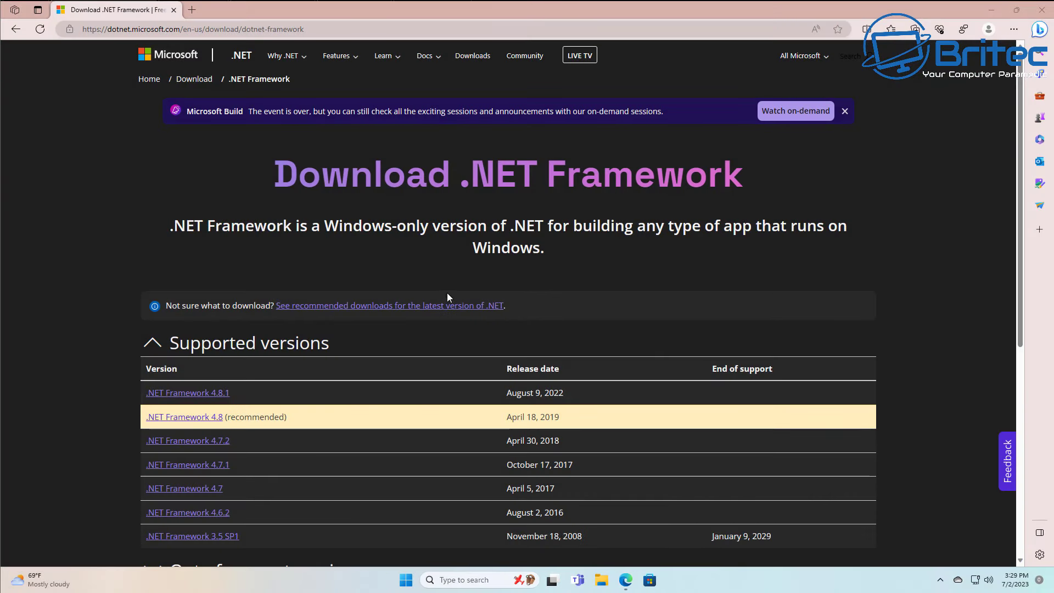
# Look through the supported and out-of-support .NET Framework versions and open the .NET Framework 3.5 SP1 download page.
pyautogui.scroll(-3, 437, 297)
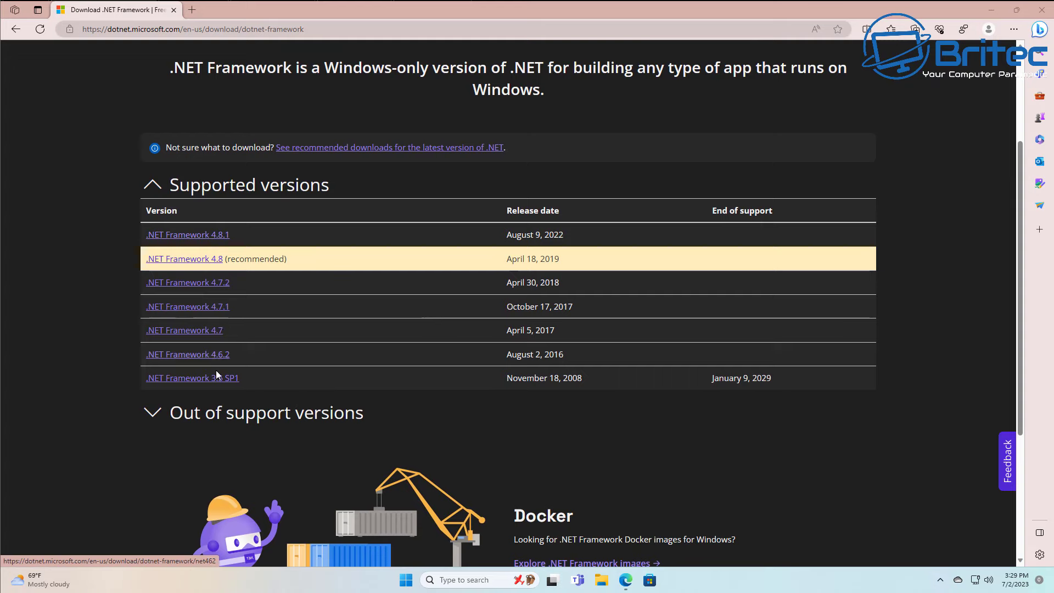
pyautogui.scroll(-4, 208, 409)
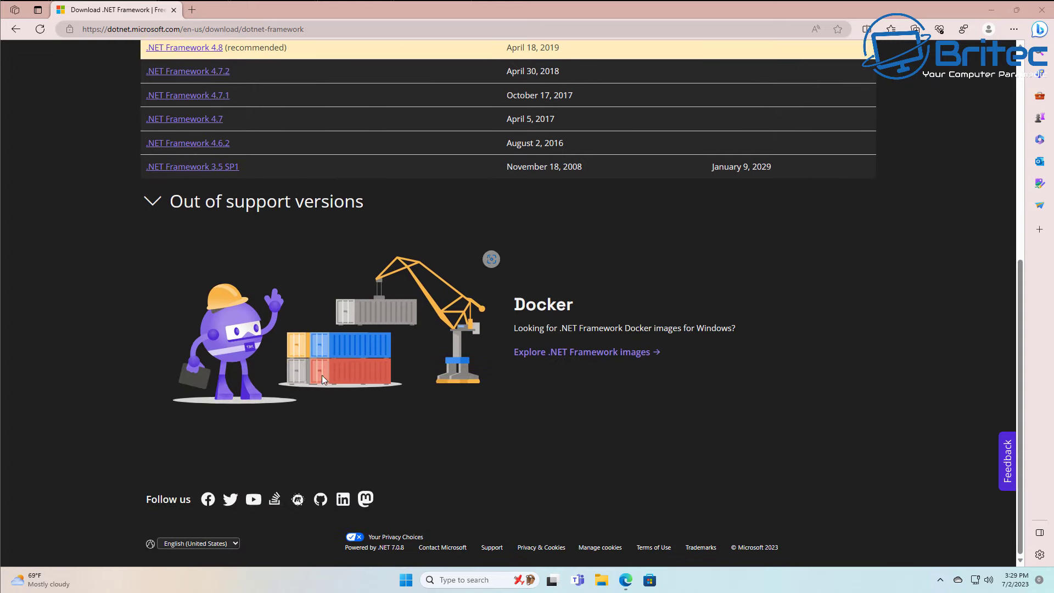
pyautogui.click(154, 207)
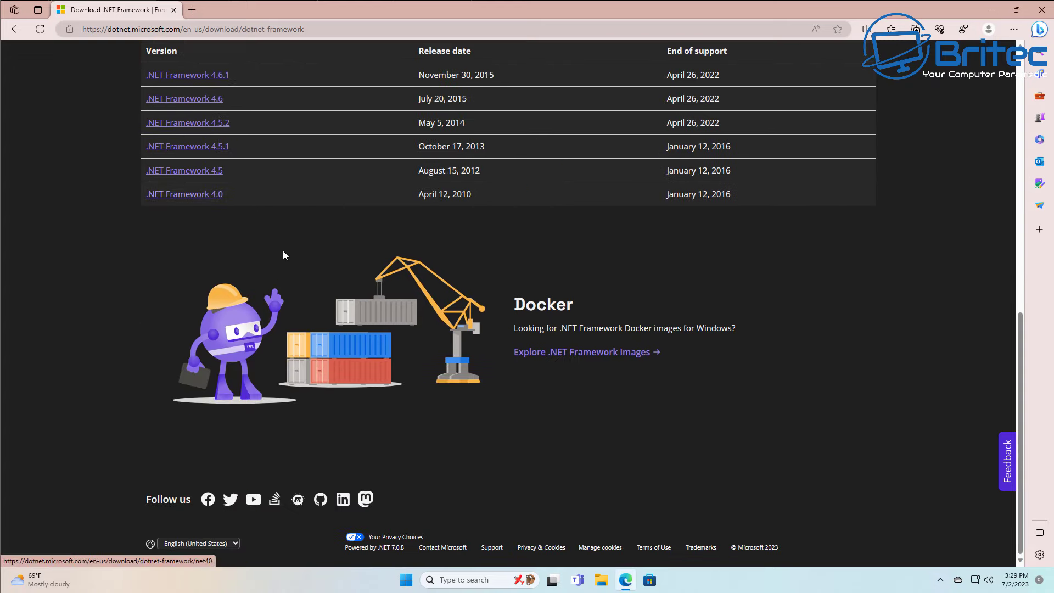
pyautogui.scroll(7, 260, 273)
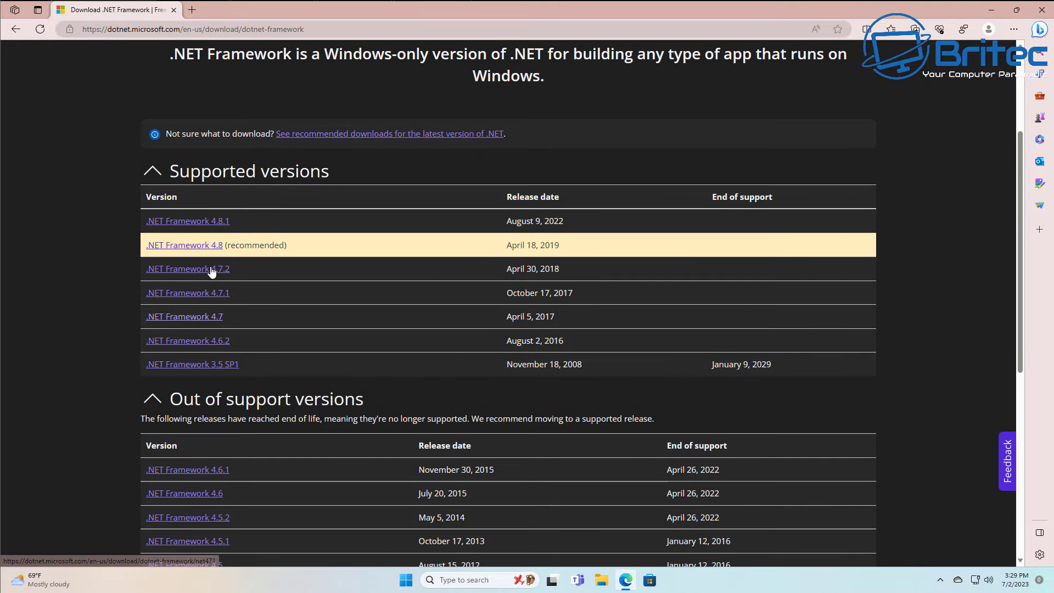
pyautogui.click(210, 362)
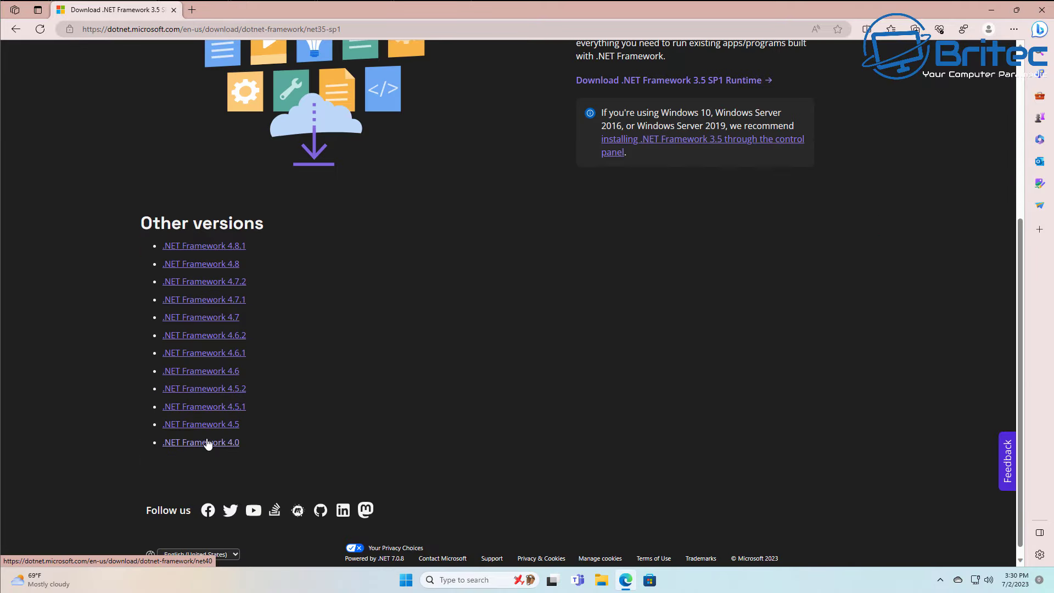
# View the .NET Framework 4.0 page's advanced downloads and other versions, and return to the 3.5 SP1 page.
pyautogui.click(209, 440)
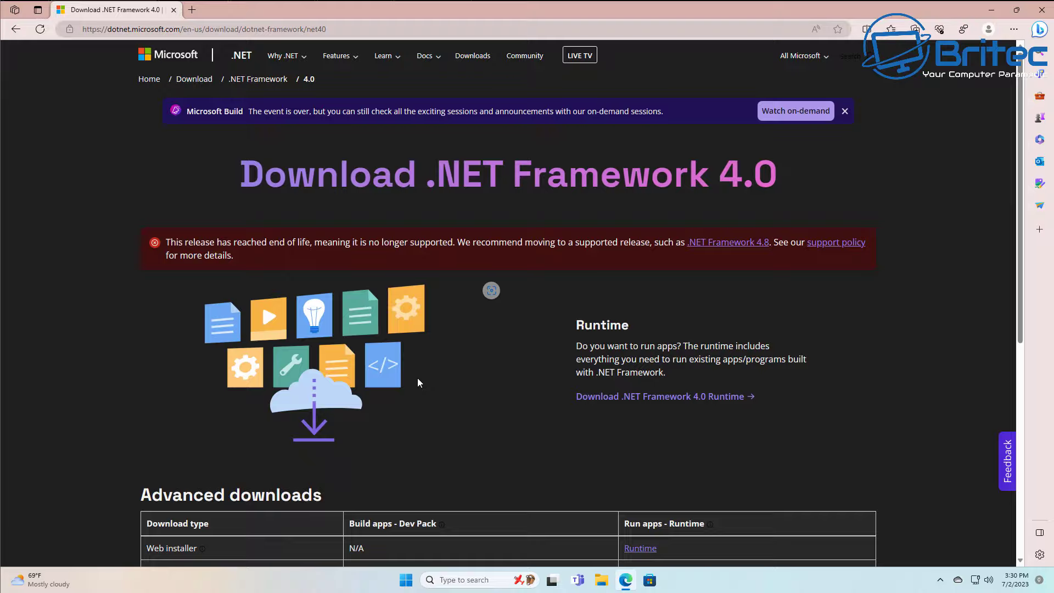
pyautogui.scroll(-4, 419, 383)
pyautogui.scroll(-3, 419, 382)
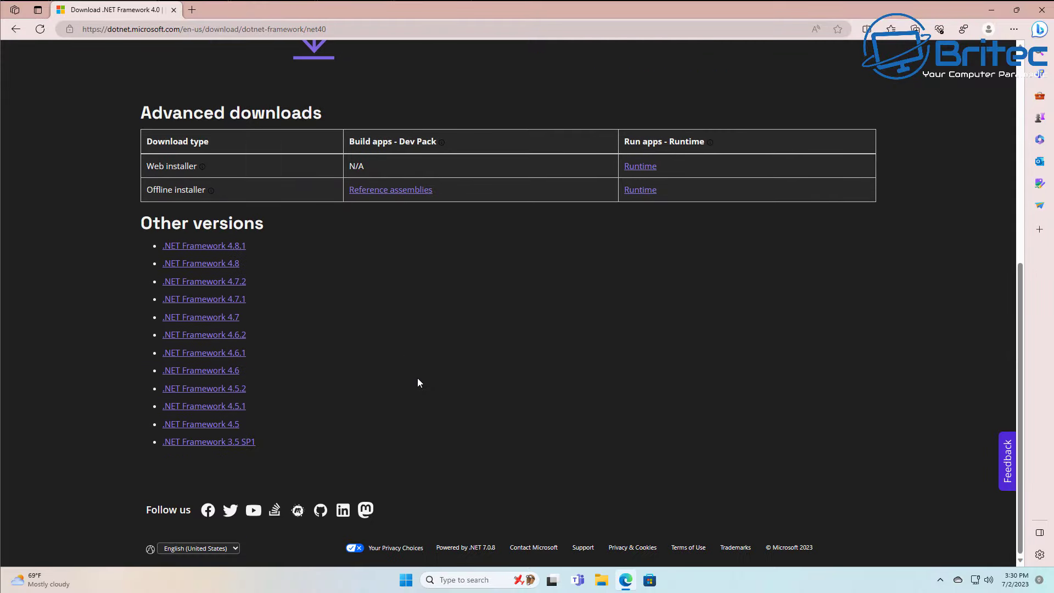
pyautogui.click(248, 439)
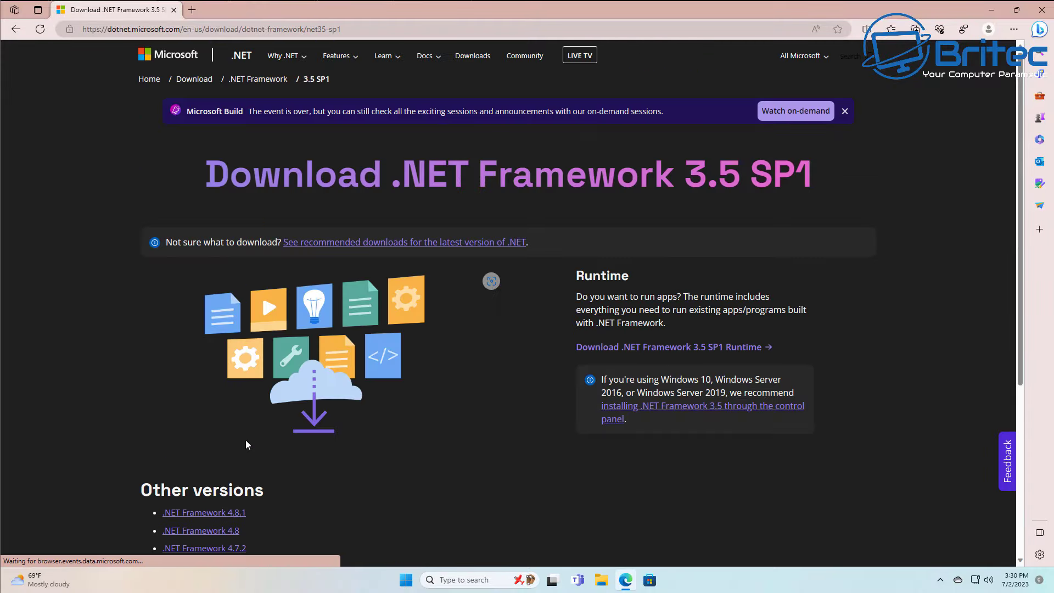
# Download the .NET Framework 3.5 SP1 Runtime and open the downloaded installer dotnetfx35.exe.
pyautogui.scroll(-5, 353, 410)
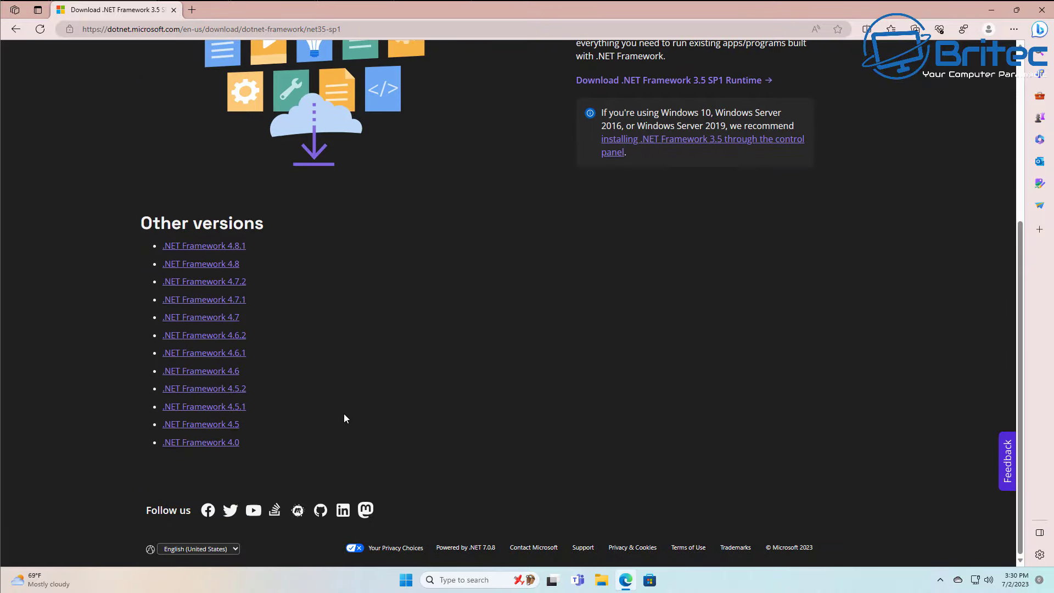
pyautogui.scroll(5, 346, 417)
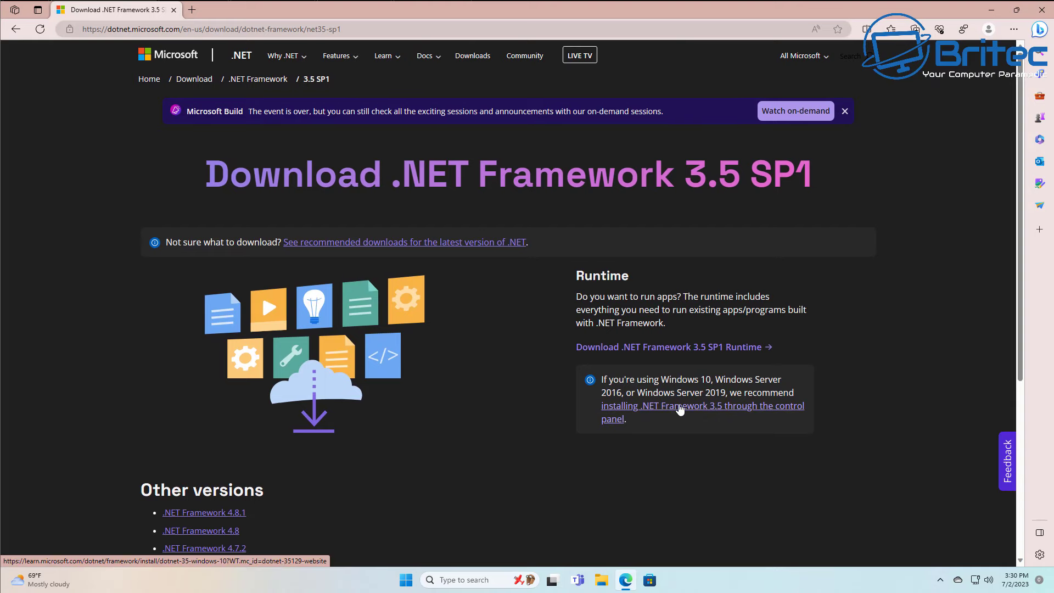
pyautogui.click(679, 348)
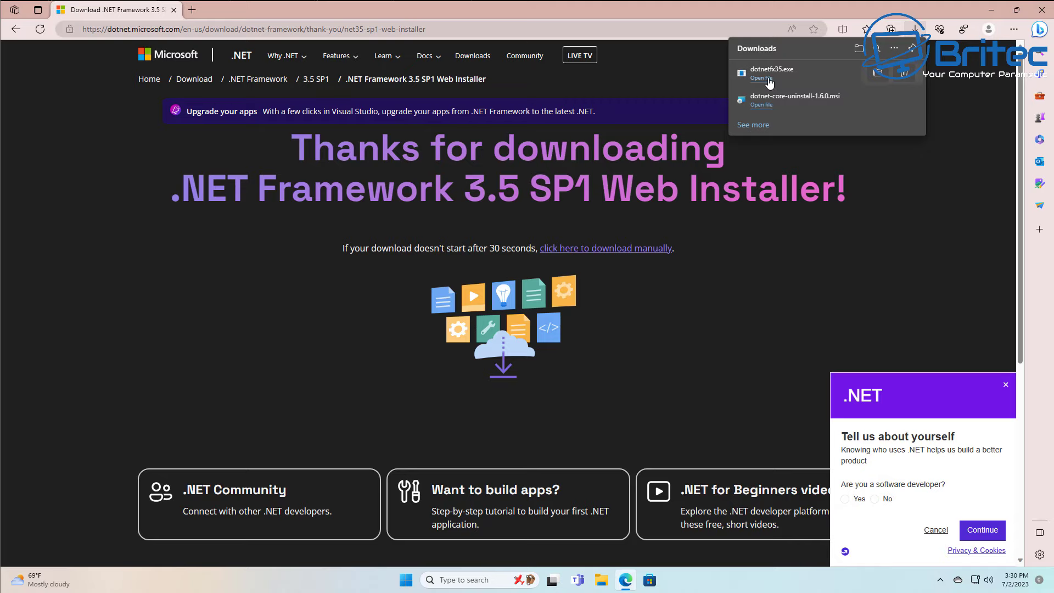
pyautogui.click(769, 82)
pyautogui.click(483, 388)
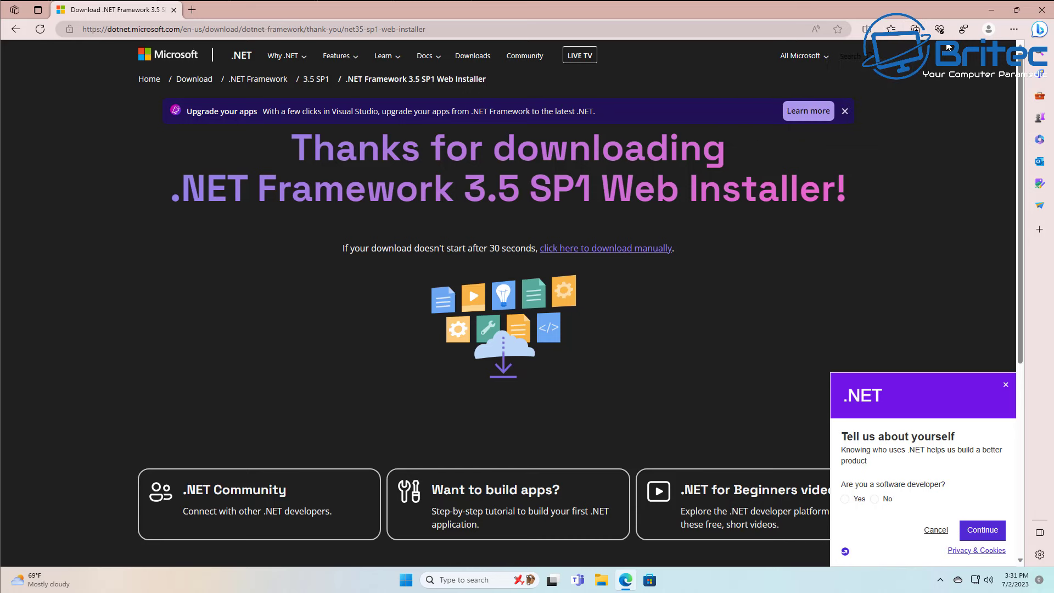
# Minimize the browser, search for "control" to open Control Panel, and open the list of installed programs for uninstalling or changing.
pyautogui.click(990, 11)
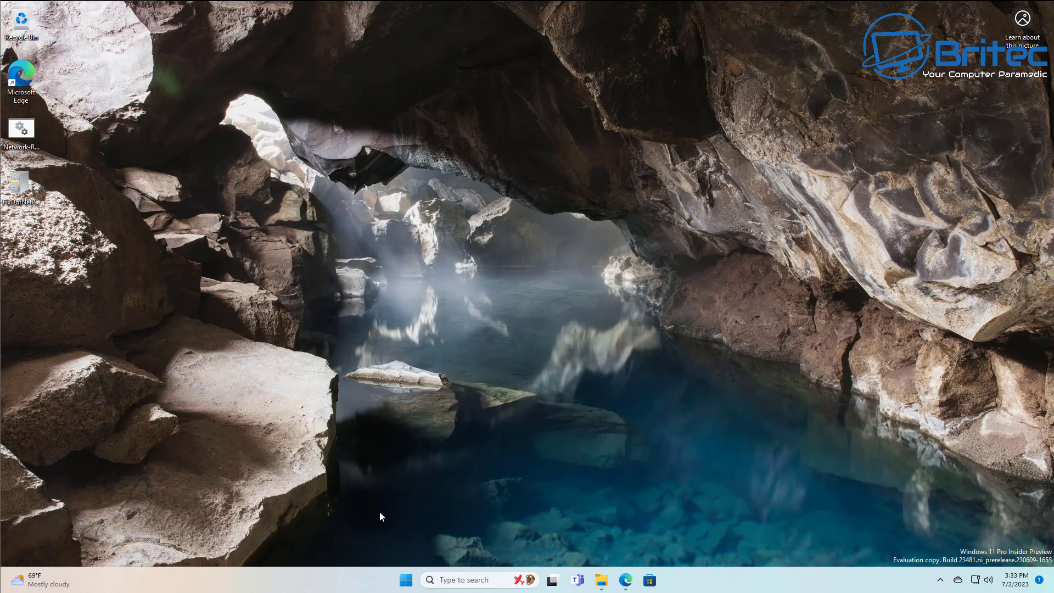
pyautogui.click(407, 580)
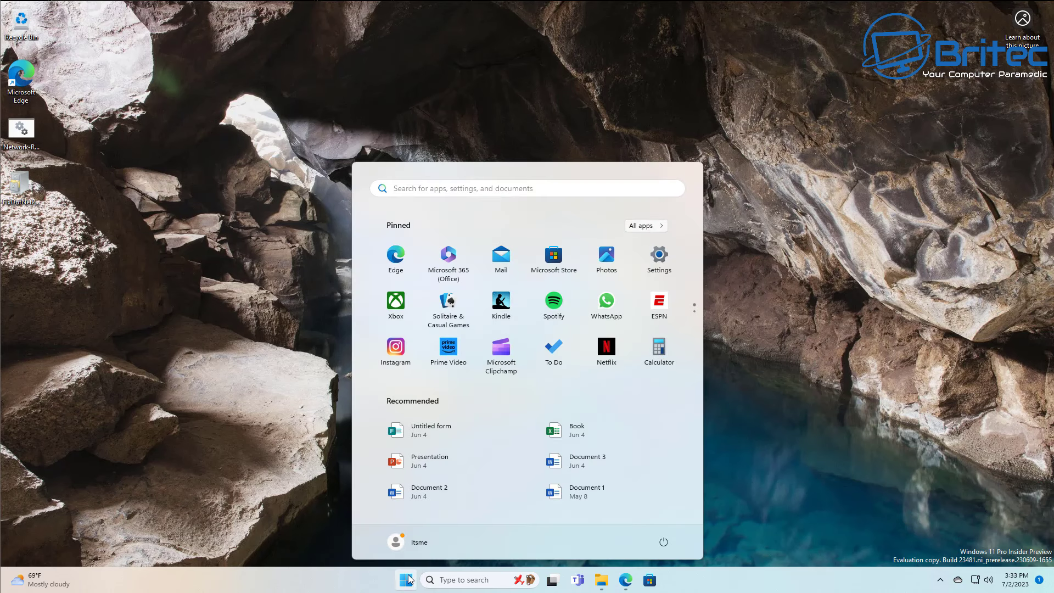
pyautogui.write('con')
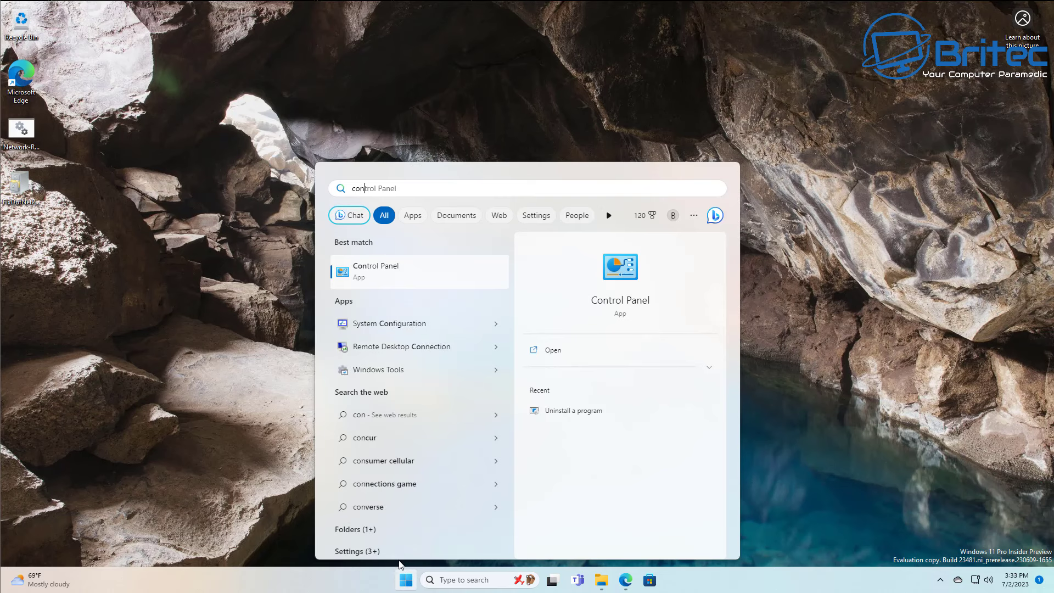
pyautogui.write('trol')
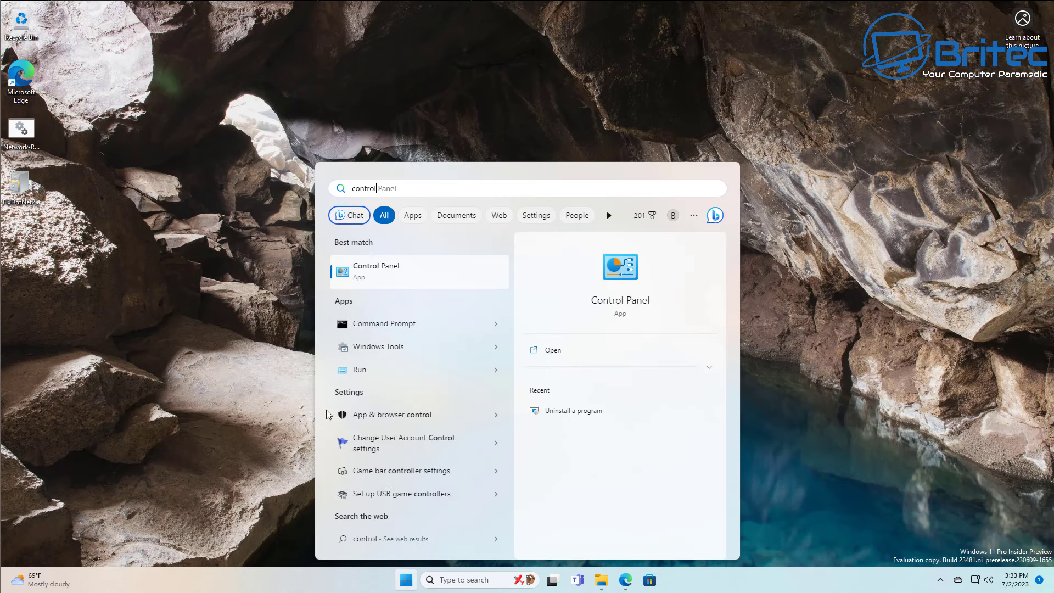
pyautogui.click(413, 264)
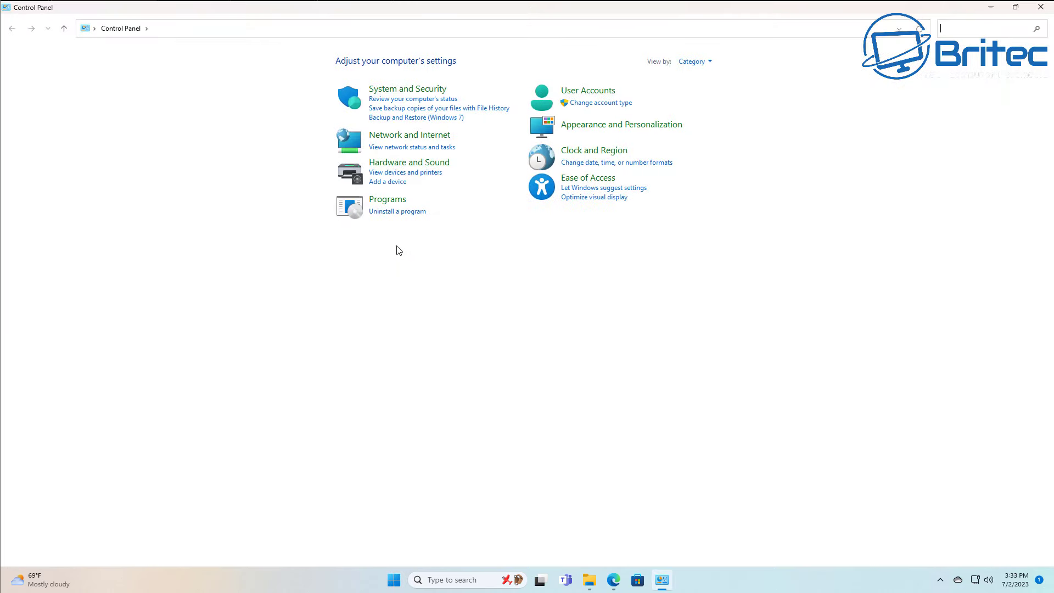
pyautogui.click(396, 212)
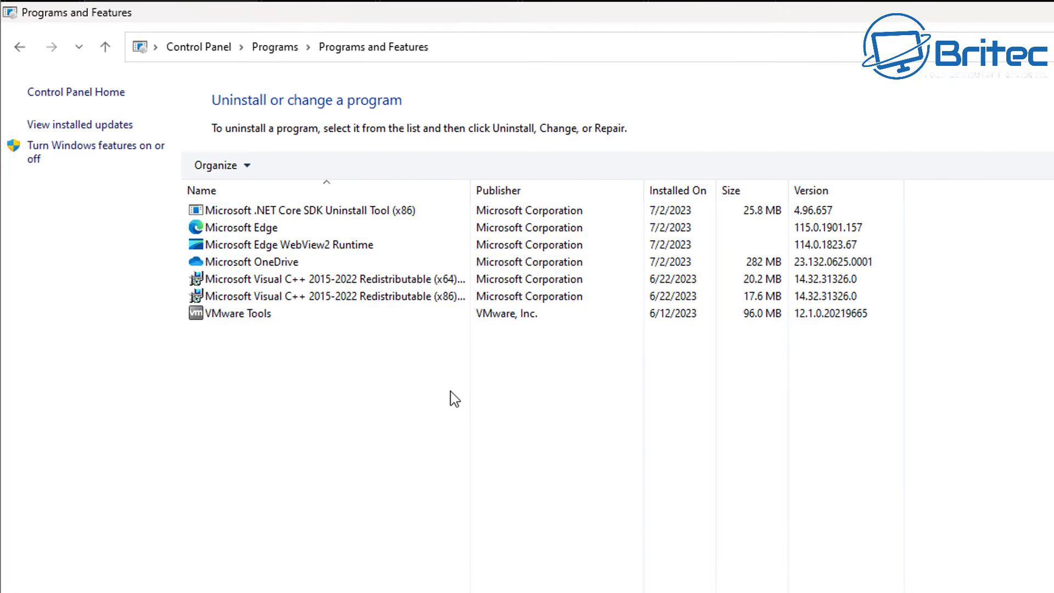
# Repair the Microsoft Visual C++ 2015-2022 Redistributable (x64) installation and dismiss its setup dialog when done.
pyautogui.click(325, 283)
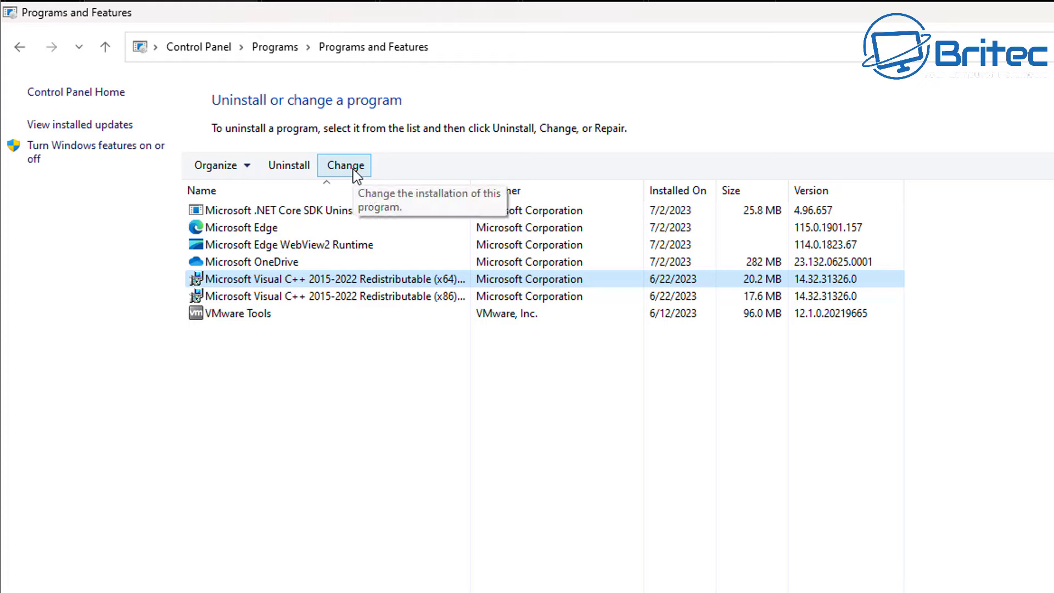
pyautogui.click(337, 214)
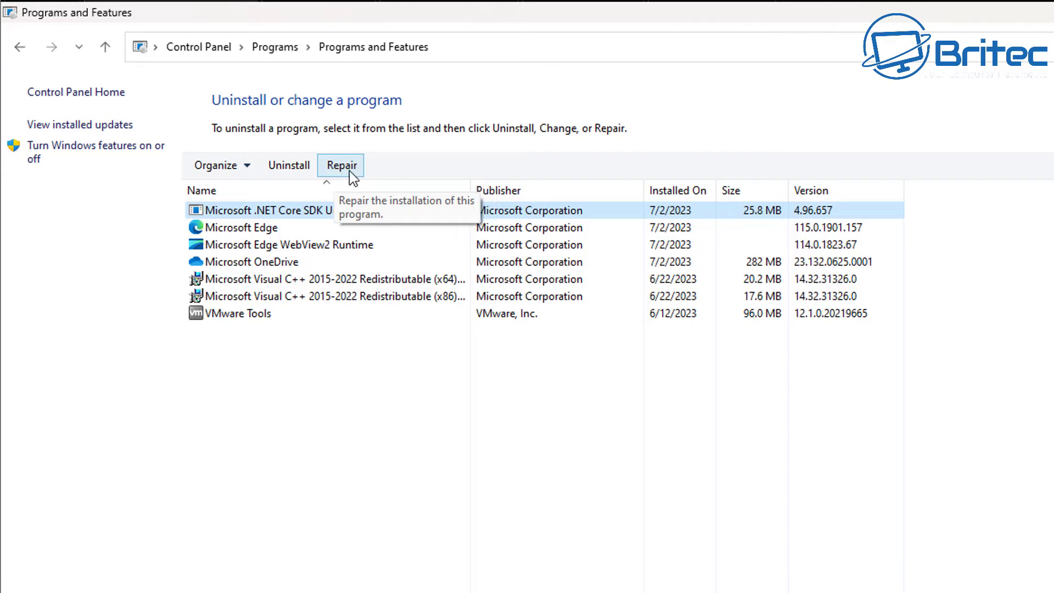
pyautogui.click(330, 281)
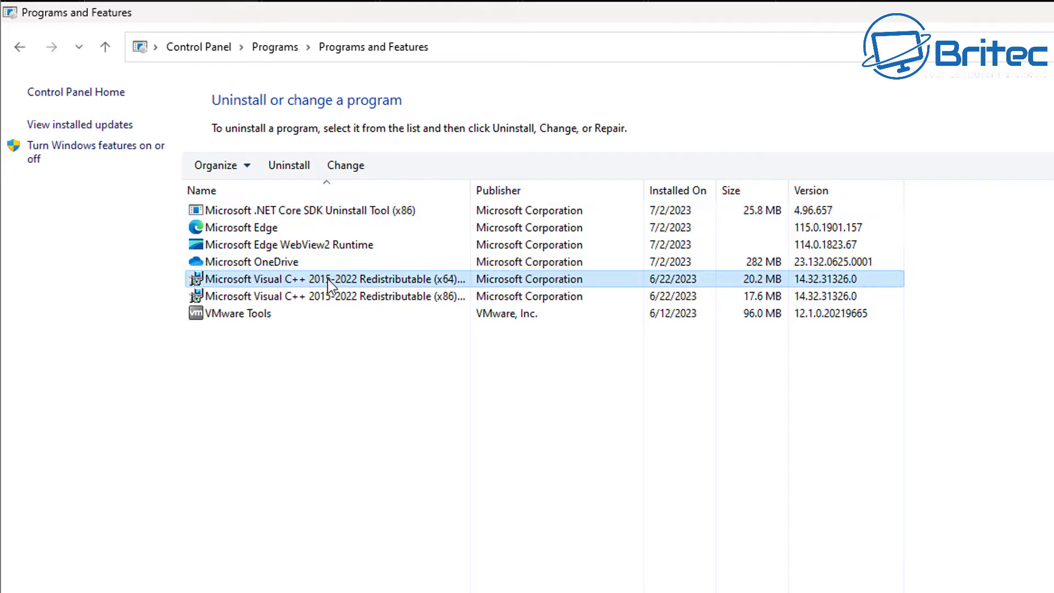
pyautogui.click(346, 168)
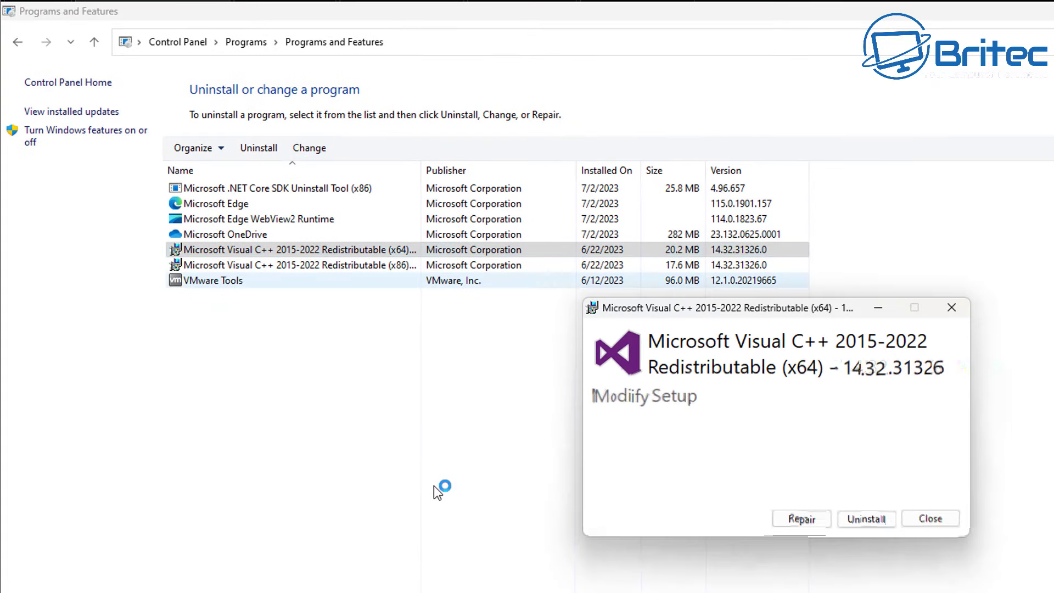
pyautogui.click(808, 526)
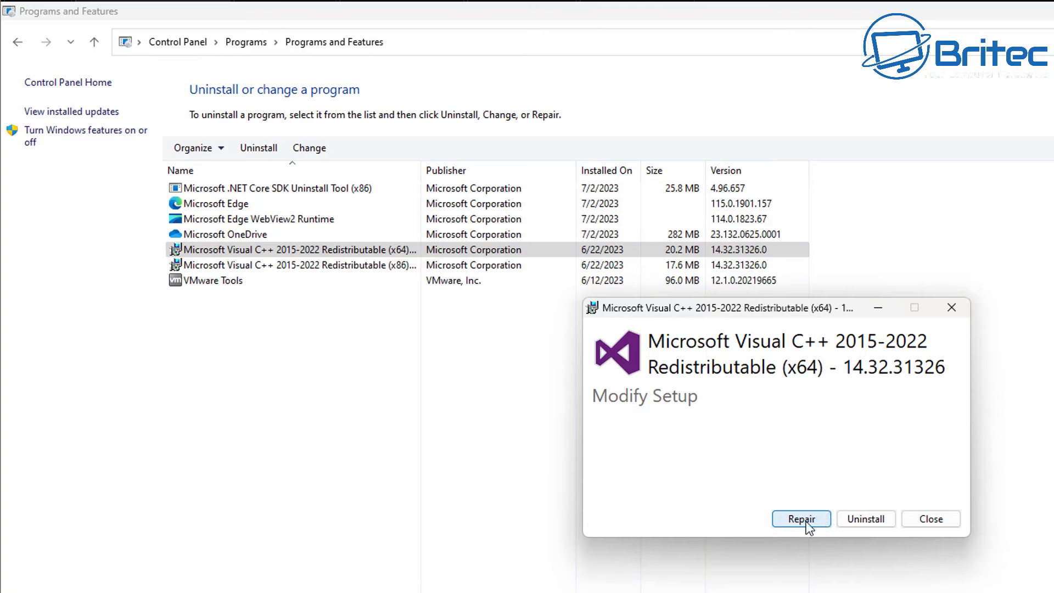
pyautogui.click(730, 566)
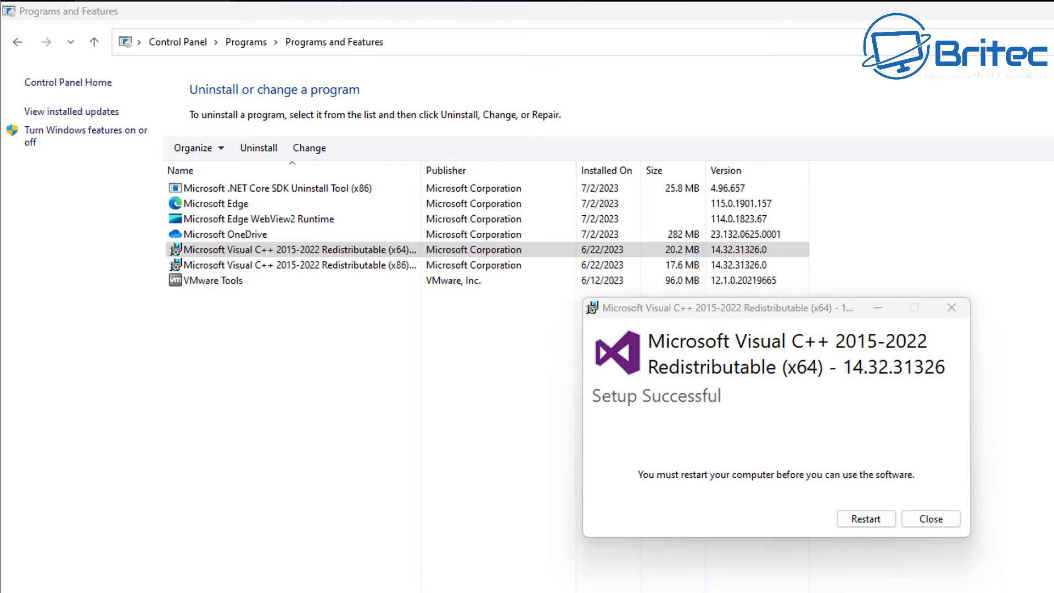
pyautogui.click(865, 519)
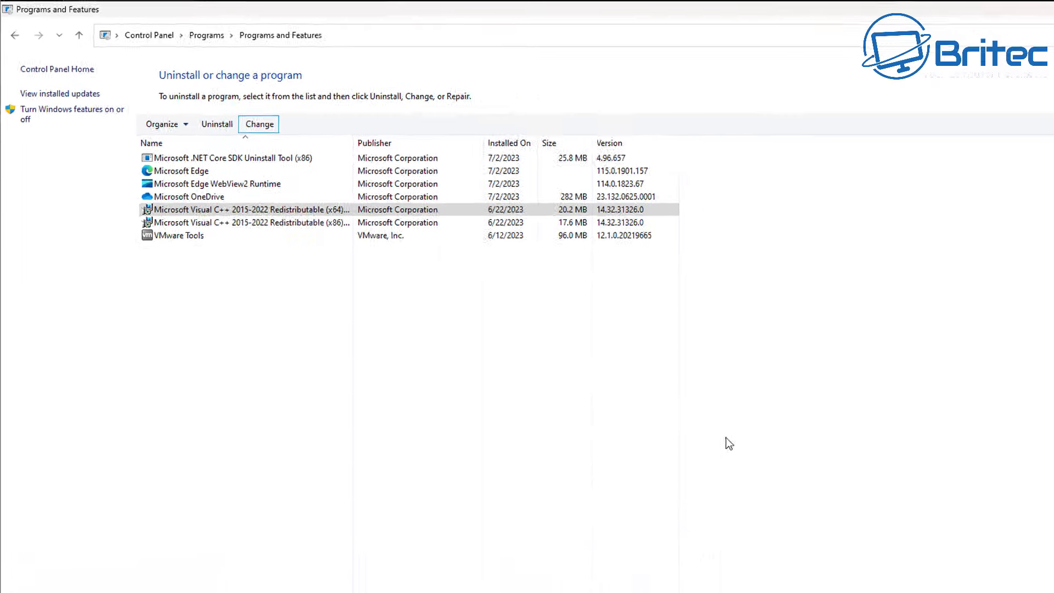